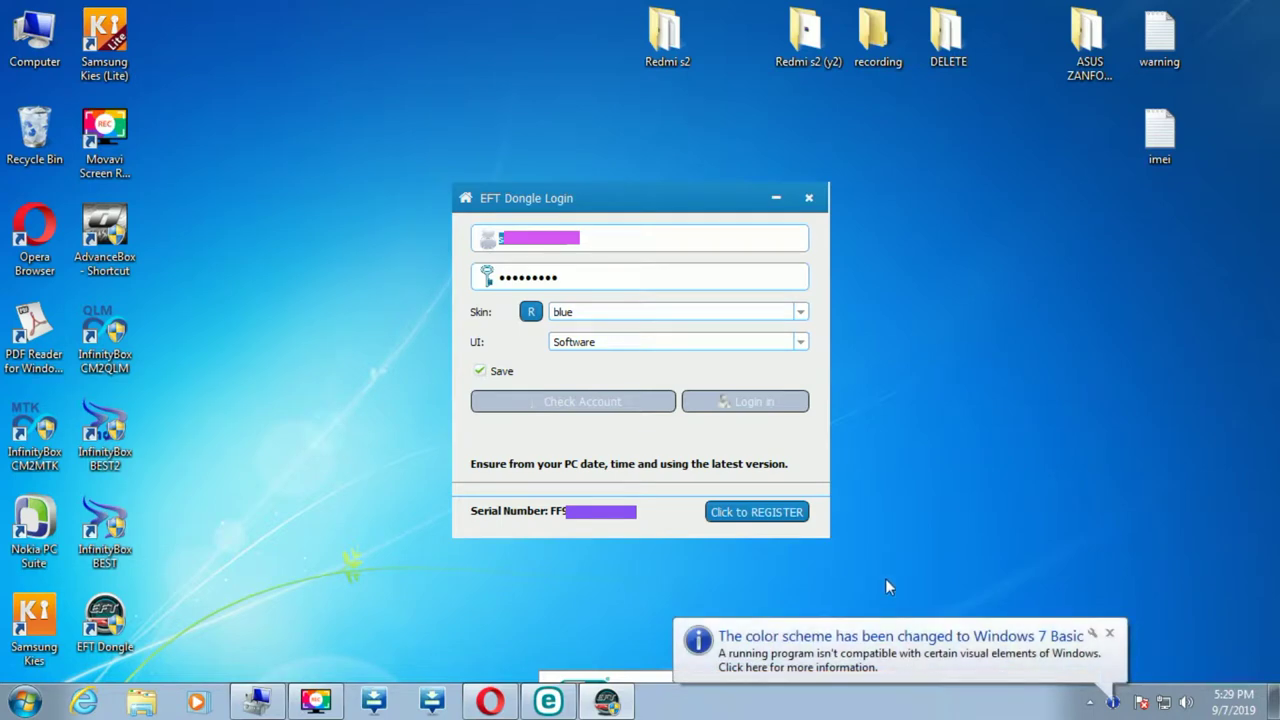
# Step: Dismiss the color scheme notification and refresh the desktop
pyautogui.click(1108, 634)
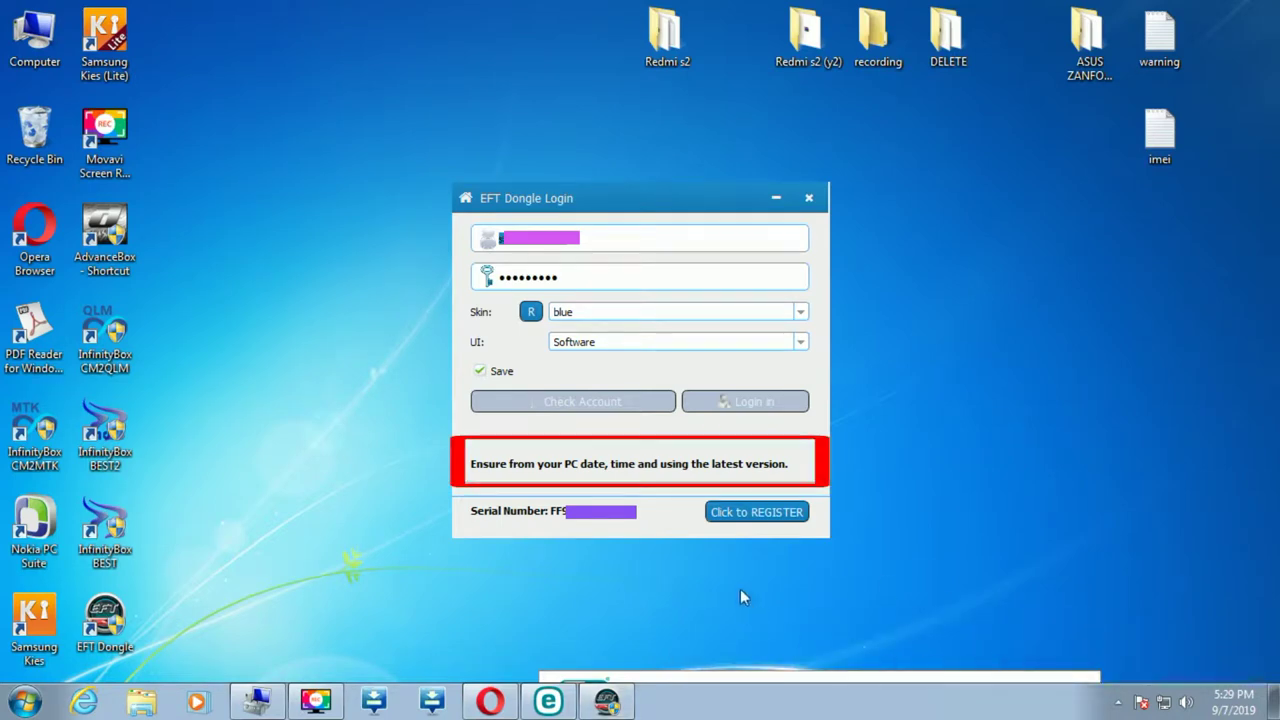
pyautogui.rightClick(882, 352)
pyautogui.click(928, 403)
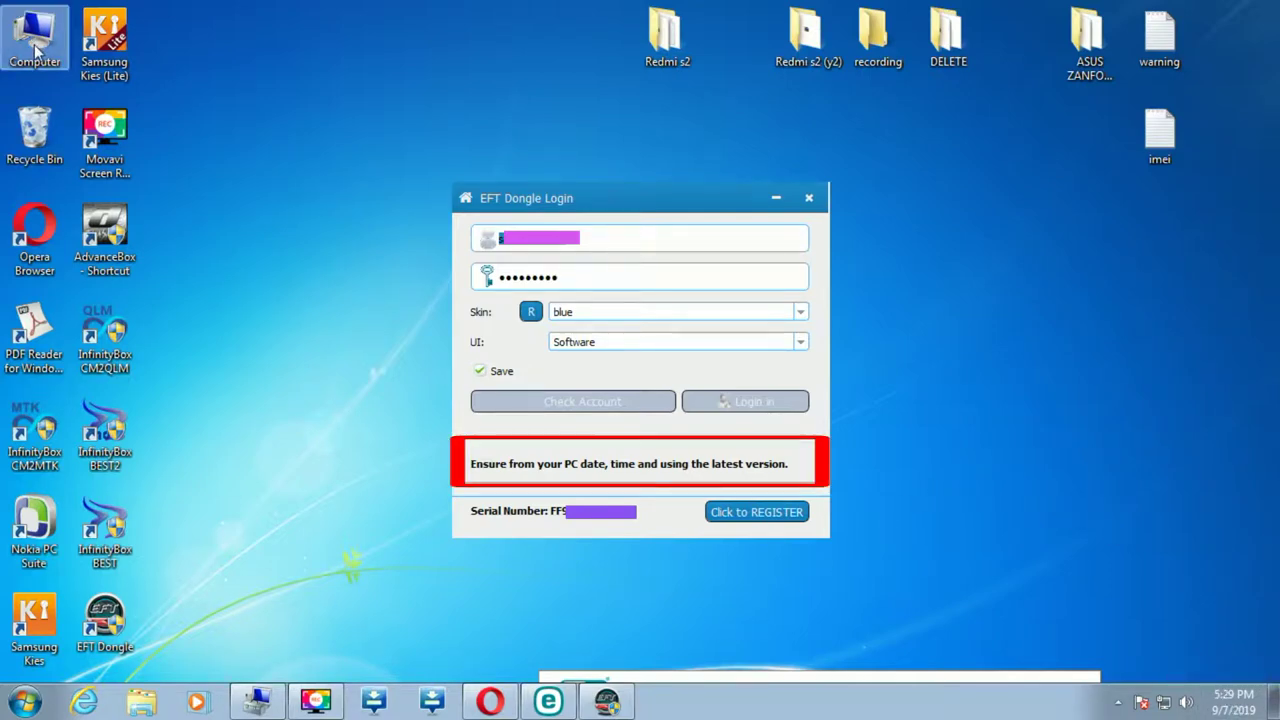
# Step: Open the Windows Date and Time settings from Control Panel and check the manual date and time without changing them
pyautogui.click(30, 705)
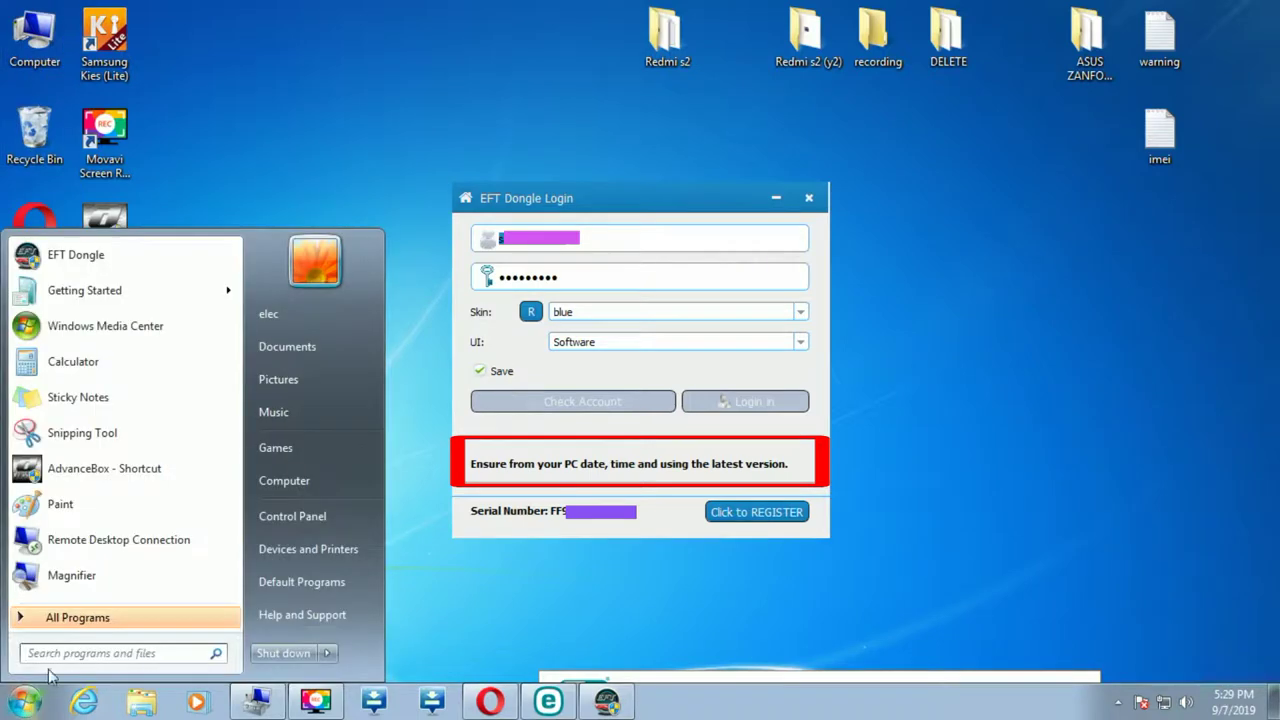
pyautogui.click(290, 516)
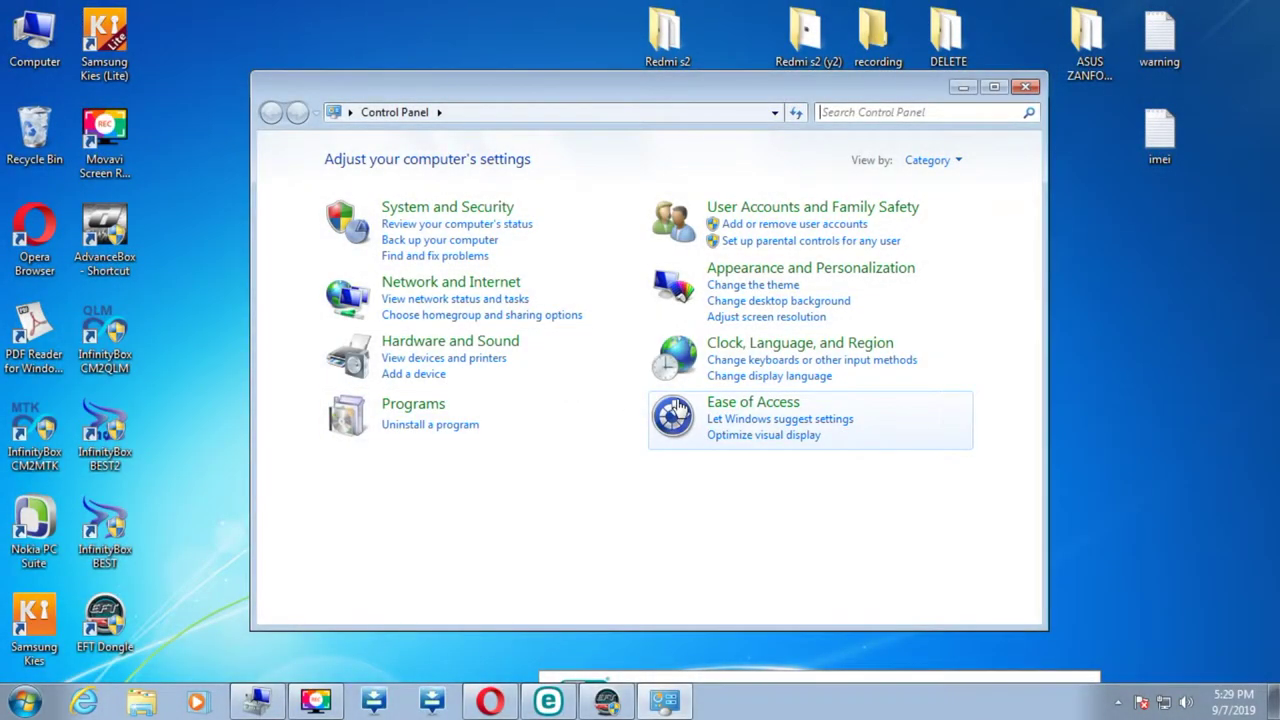
pyautogui.click(729, 358)
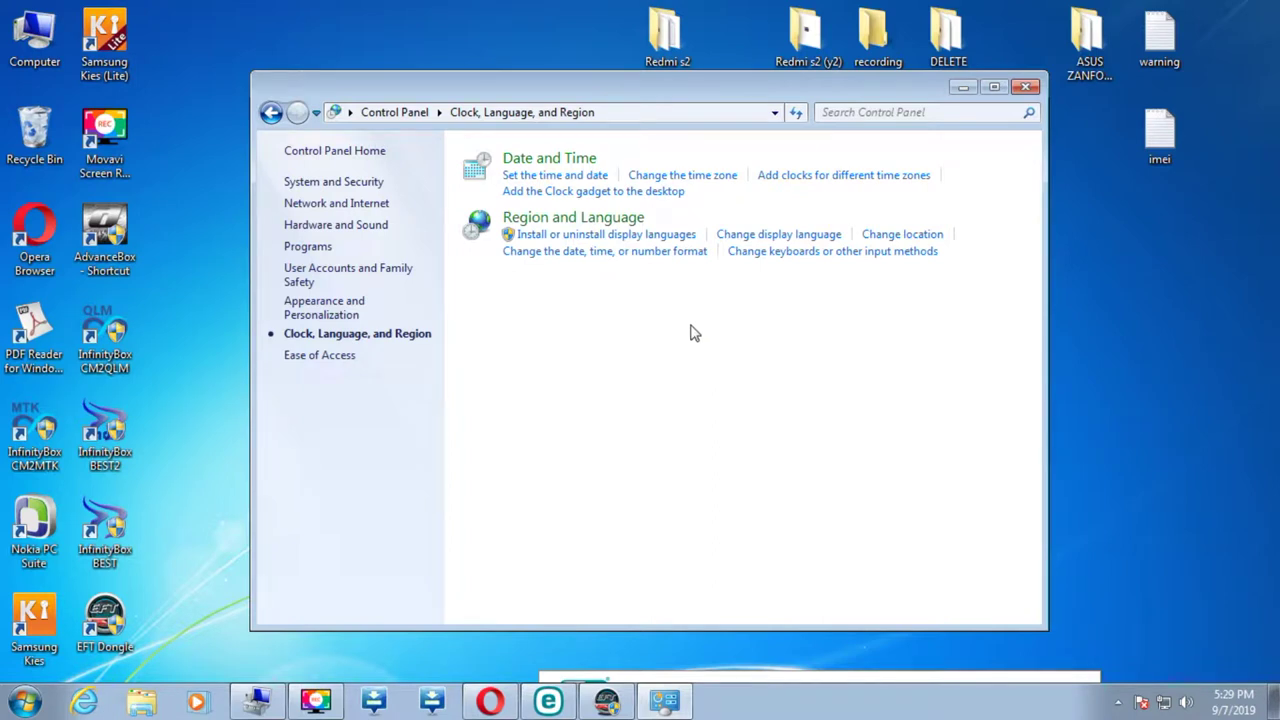
pyautogui.click(552, 176)
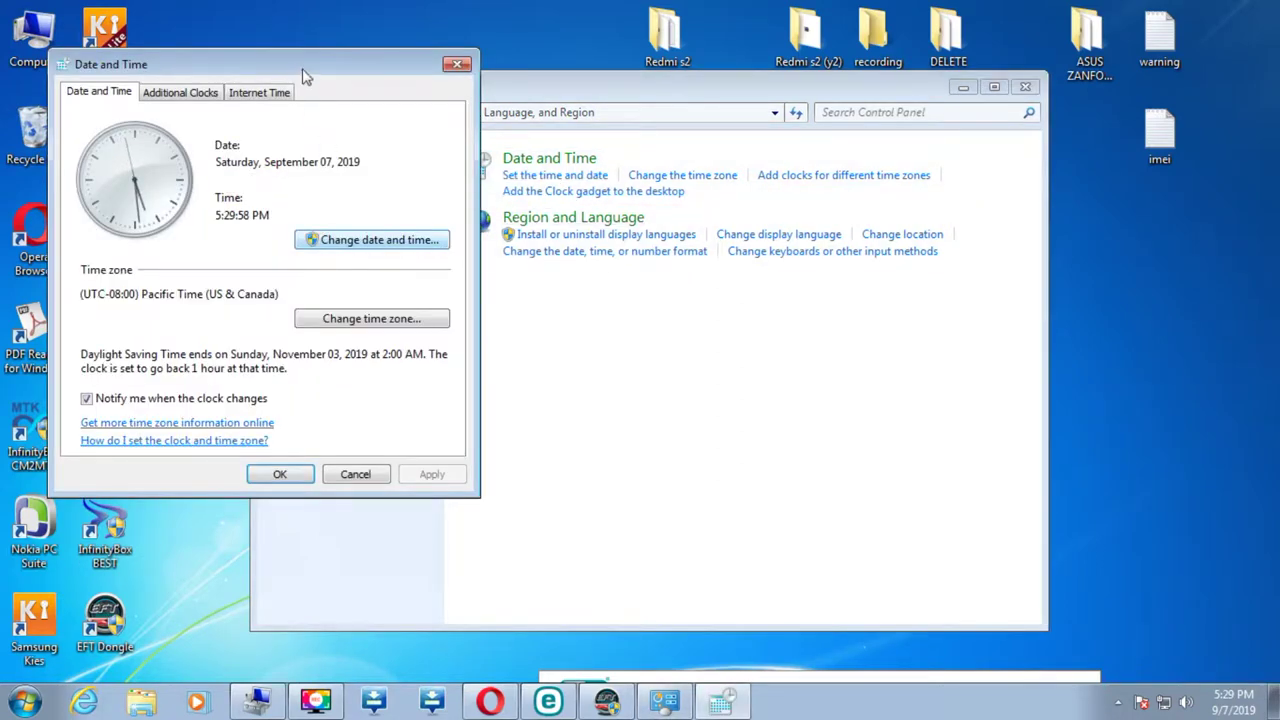
pyautogui.moveTo(325, 84); pyautogui.dragTo(725, 220)
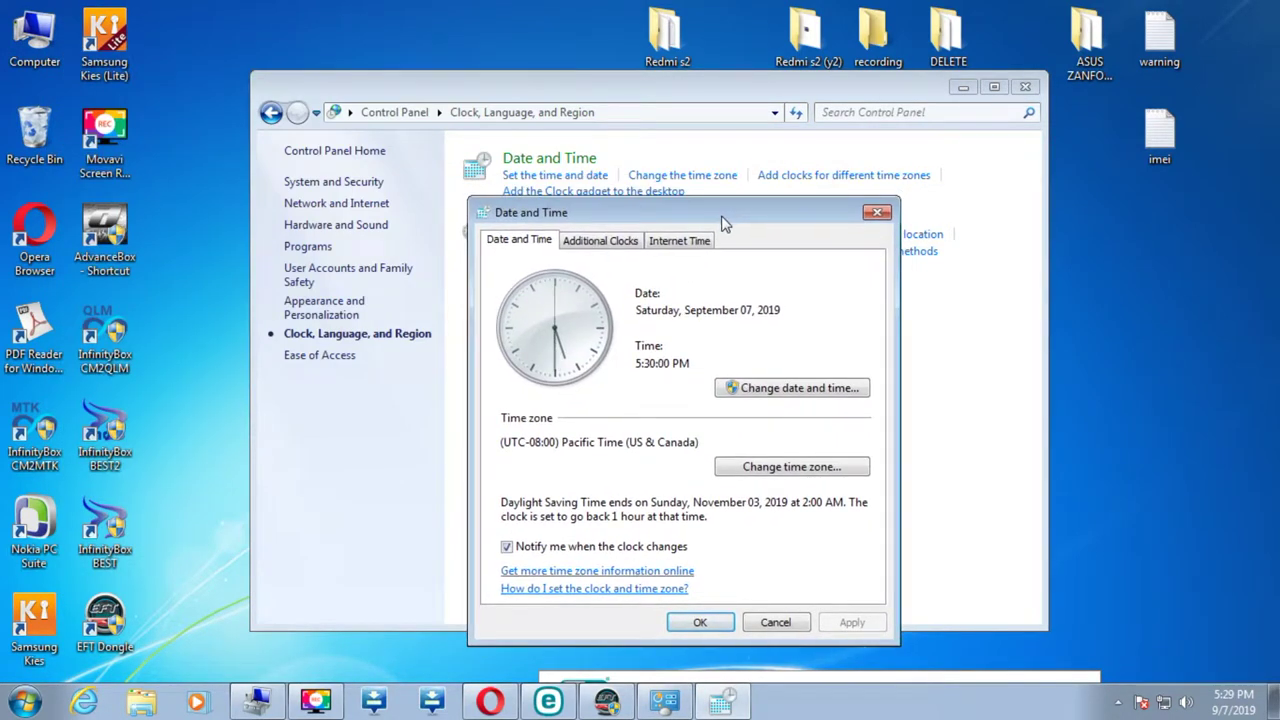
pyautogui.click(785, 388)
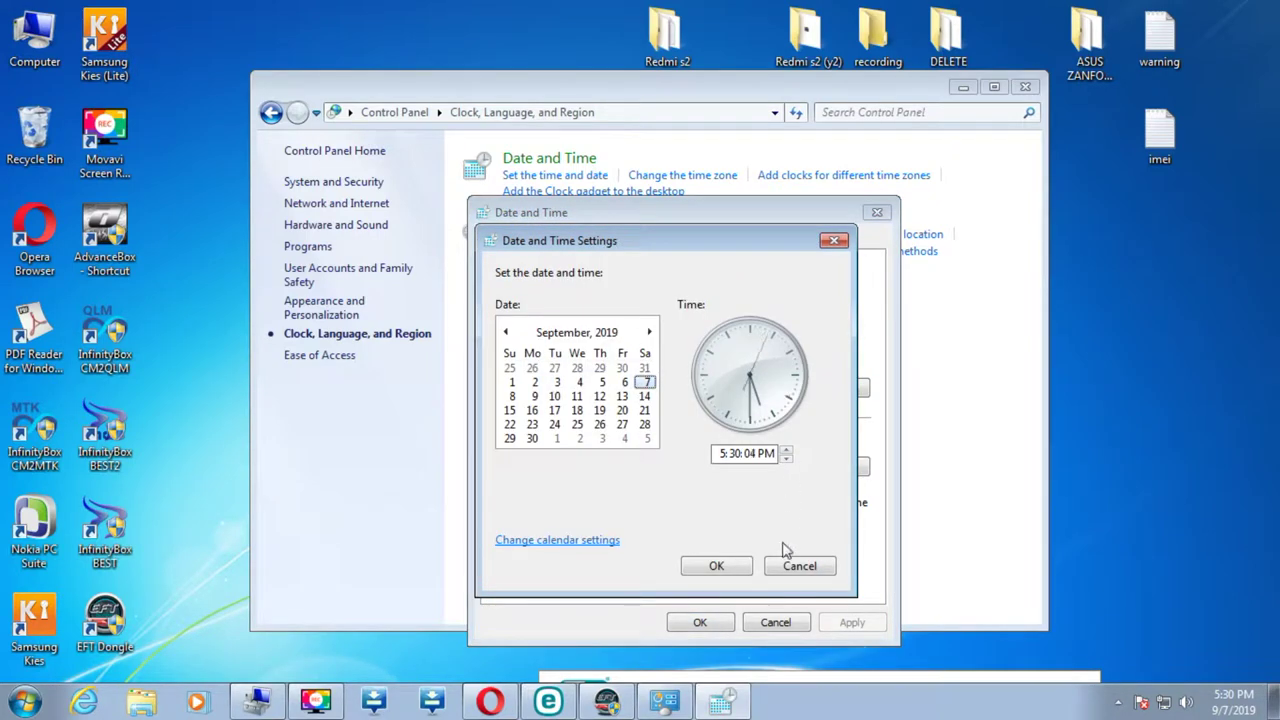
pyautogui.click(799, 566)
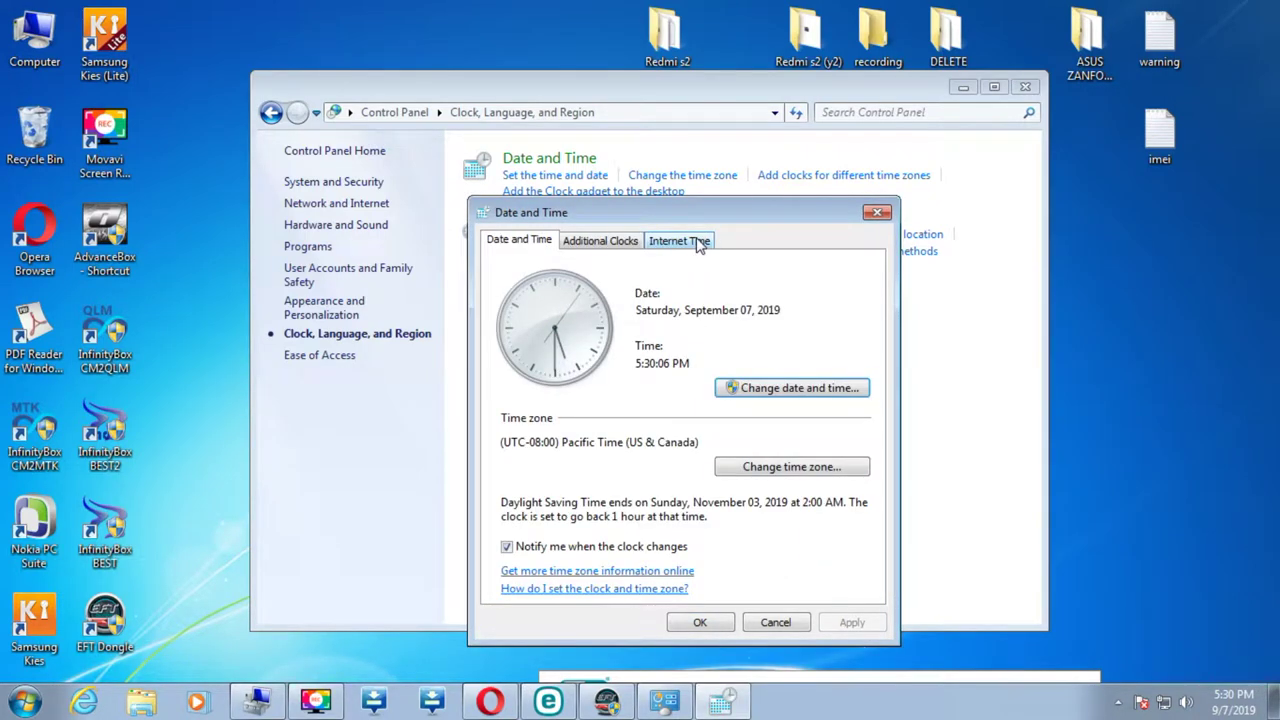
# Step: Synchronize the computer's clock with the Internet time server time.windows.com, confirm the settings and close Control Panel
pyautogui.click(699, 242)
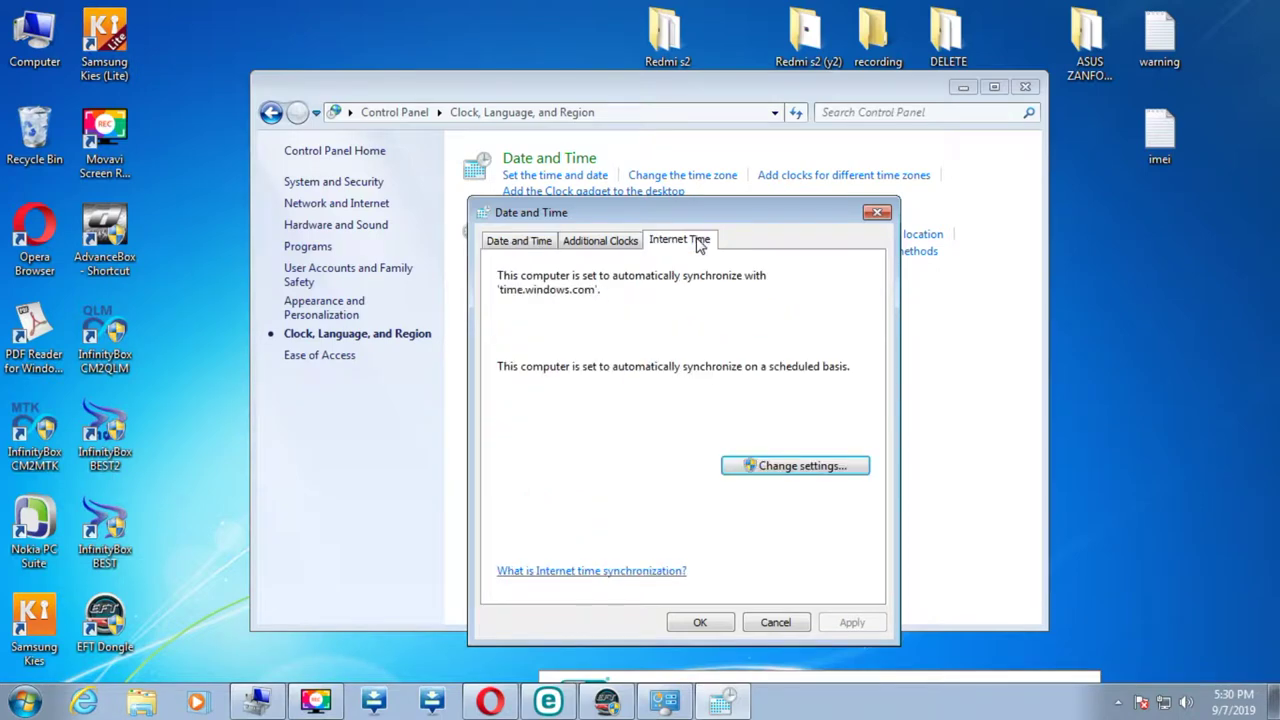
pyautogui.click(789, 470)
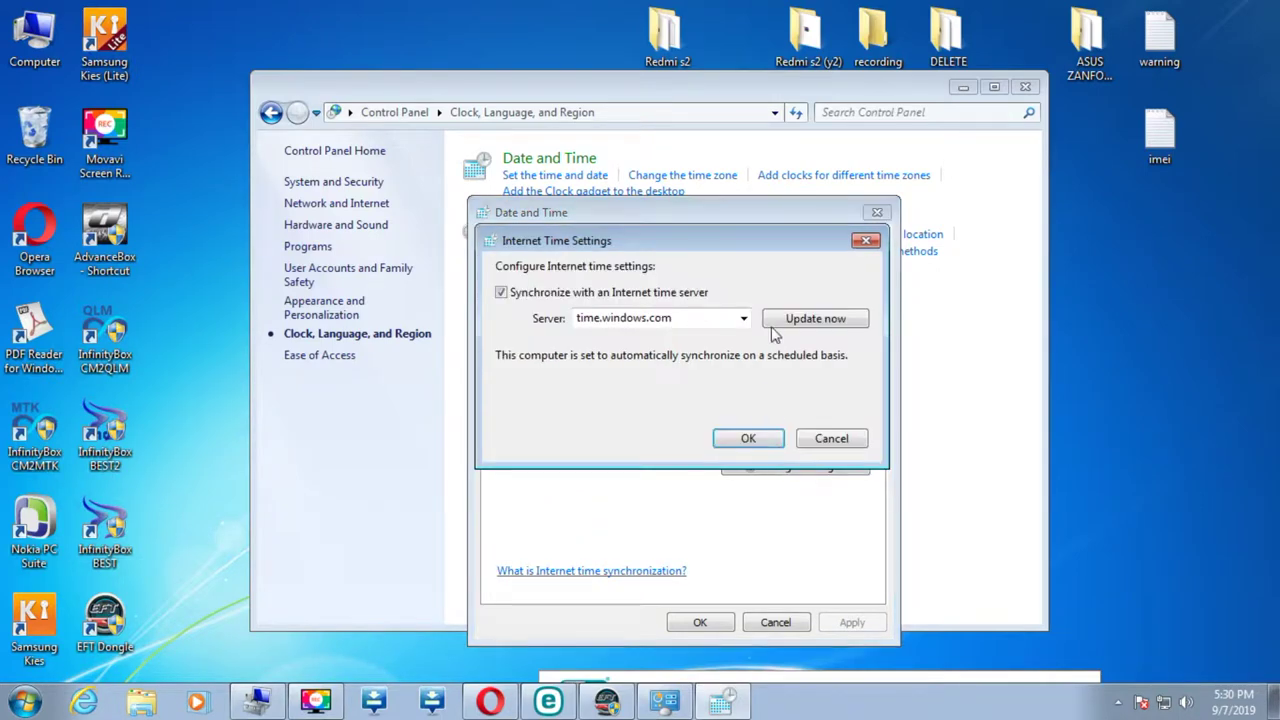
pyautogui.click(662, 318)
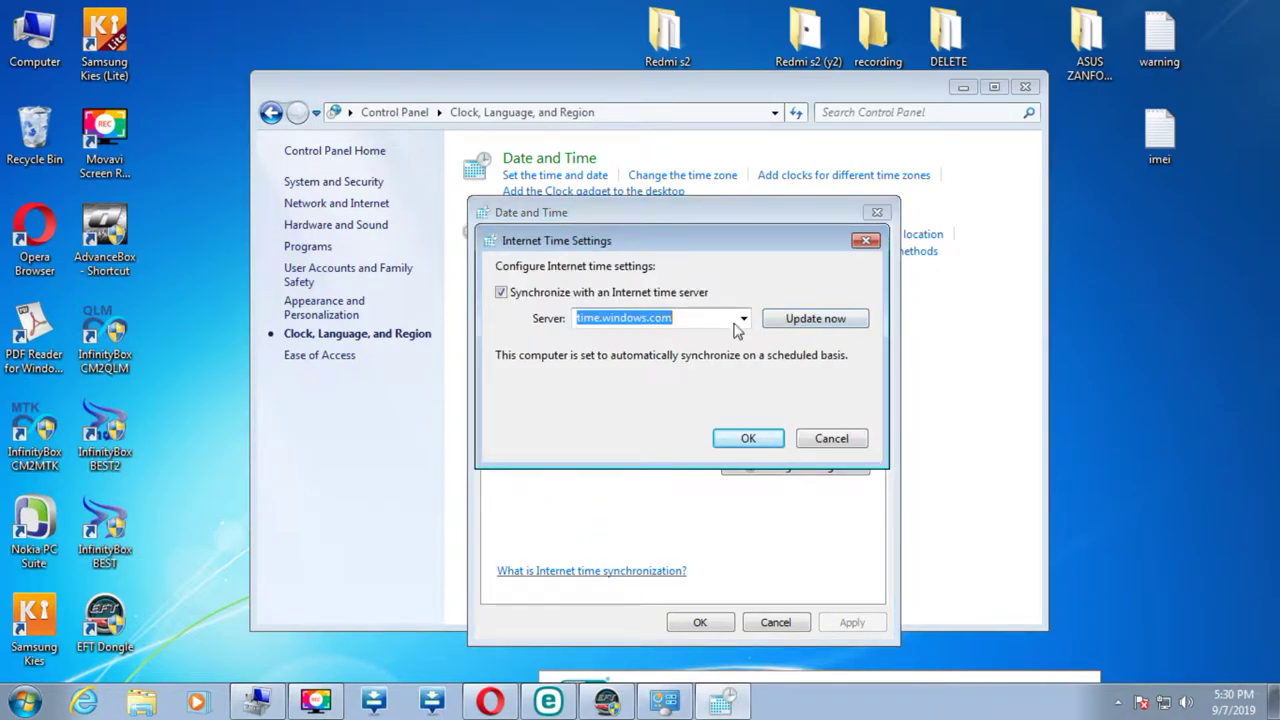
pyautogui.click(743, 318)
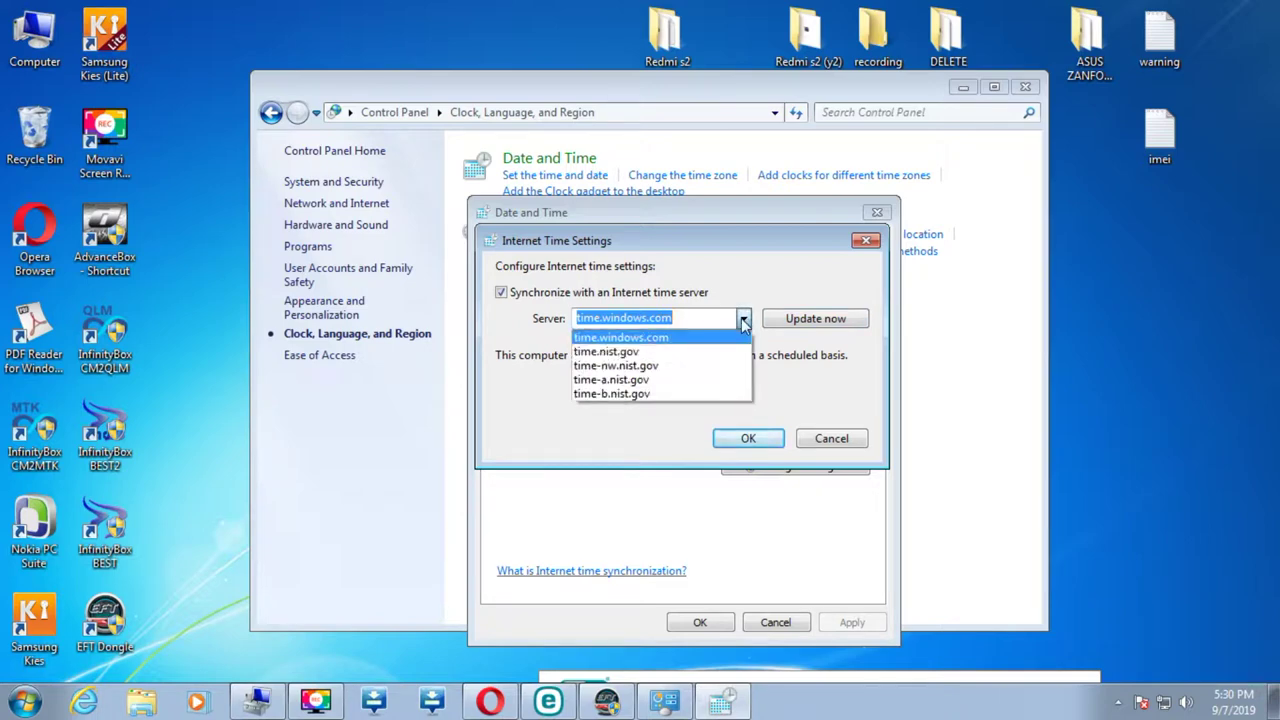
pyautogui.click(743, 320)
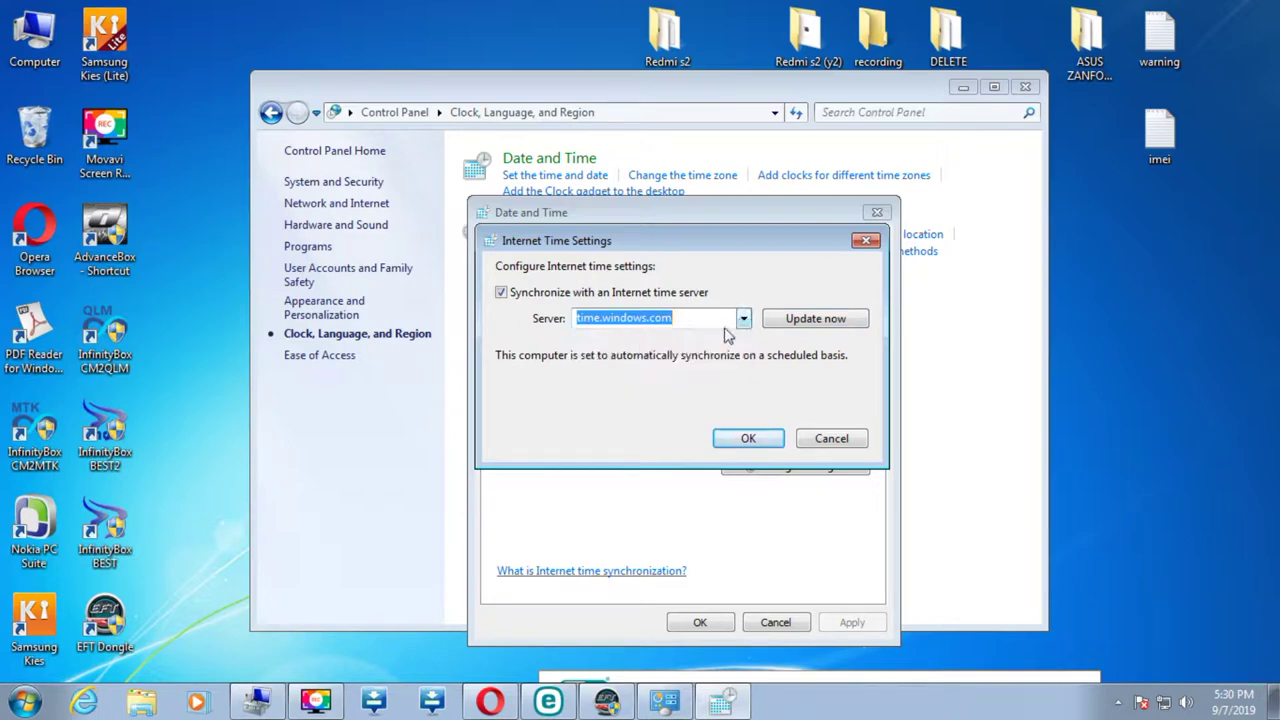
pyautogui.click(795, 320)
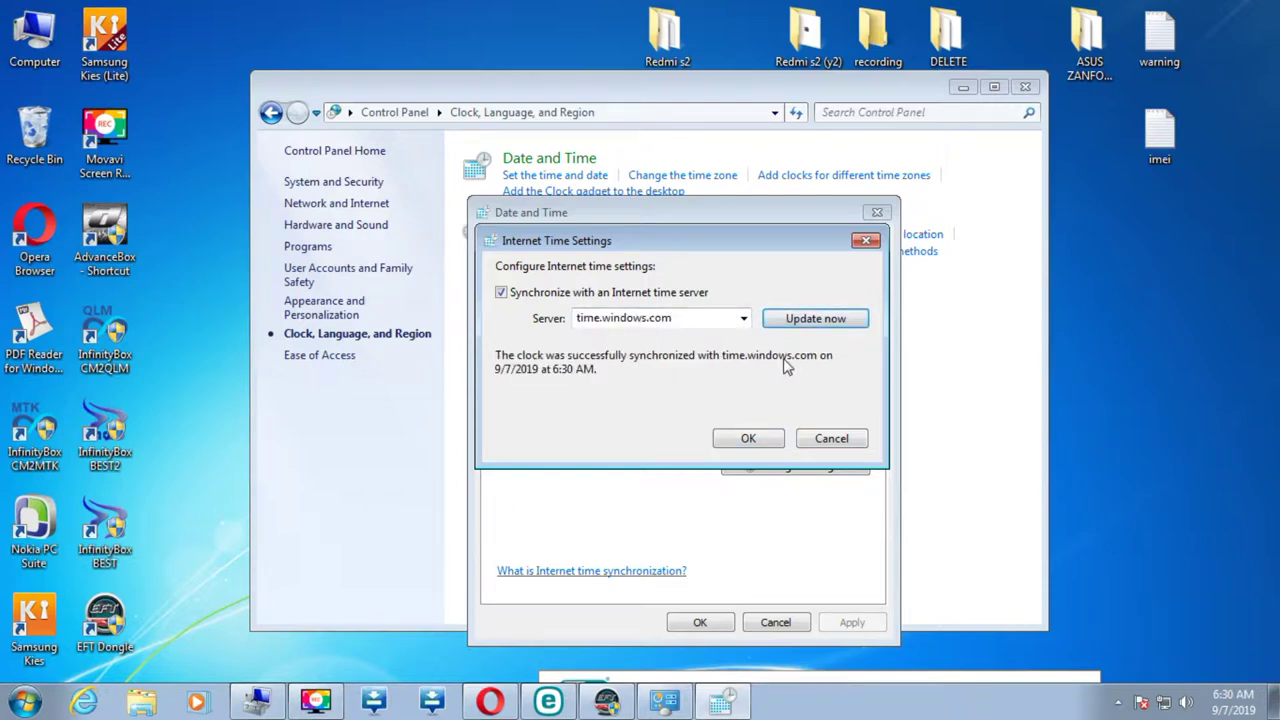
pyautogui.click(749, 440)
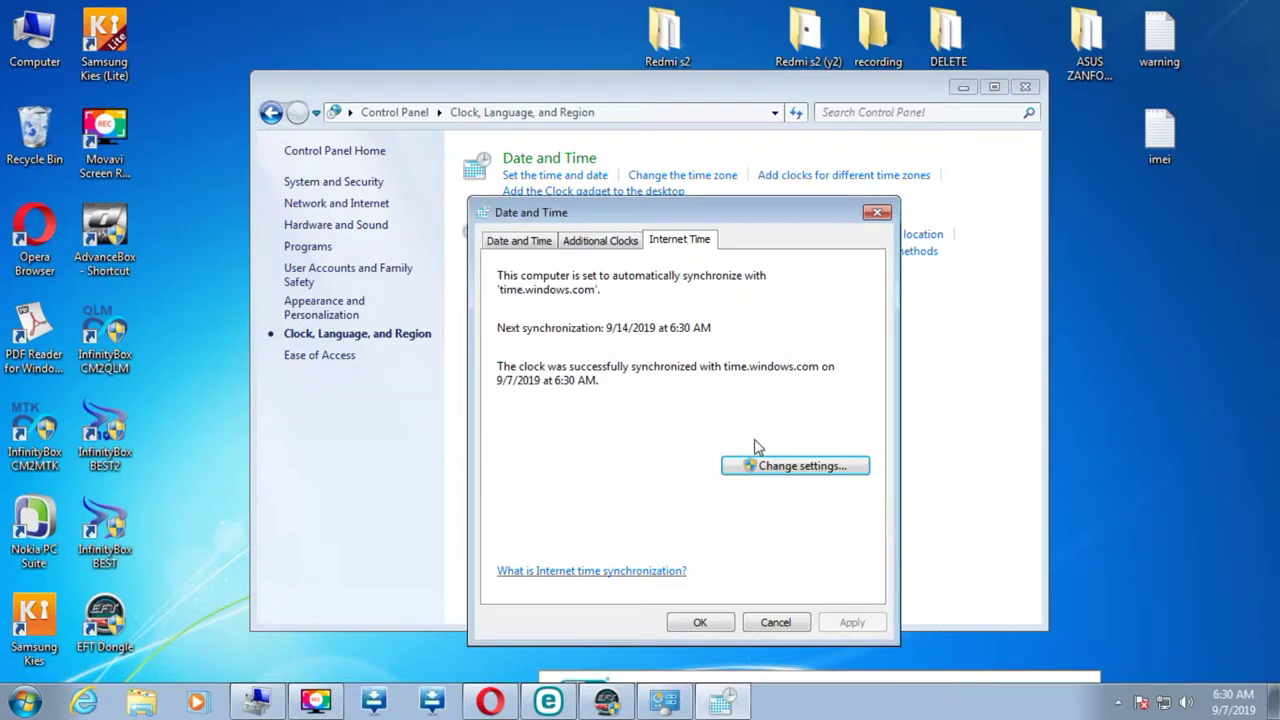
pyautogui.click(702, 622)
pyautogui.click(1017, 90)
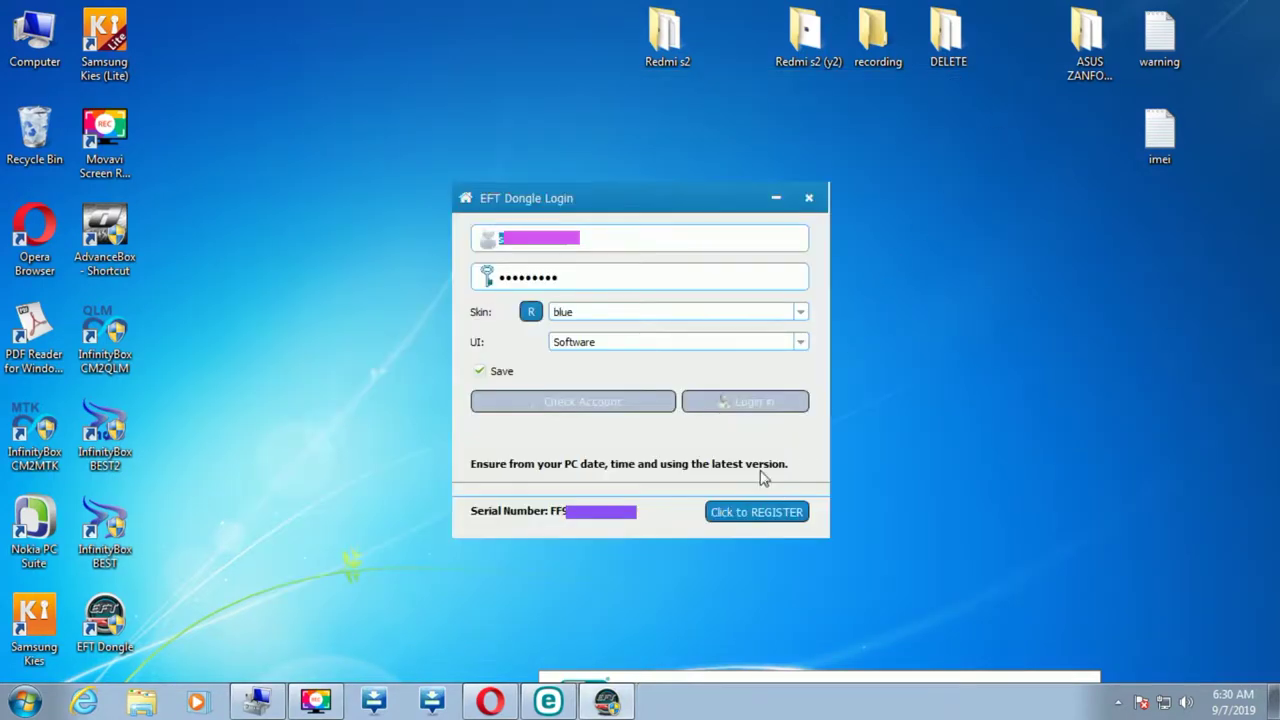
# Step: Close the EFT Dongle login window and relaunch EFT Dongle as administrator
pyautogui.click(809, 200)
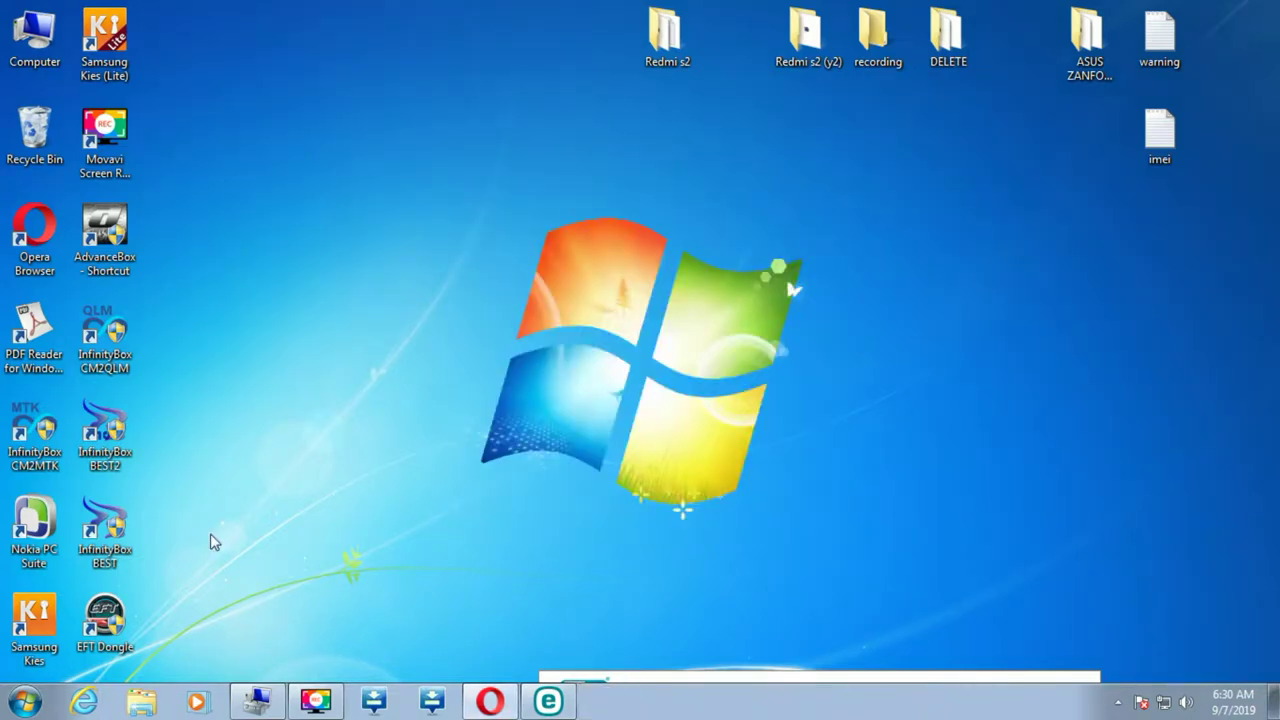
pyautogui.rightClick(121, 628)
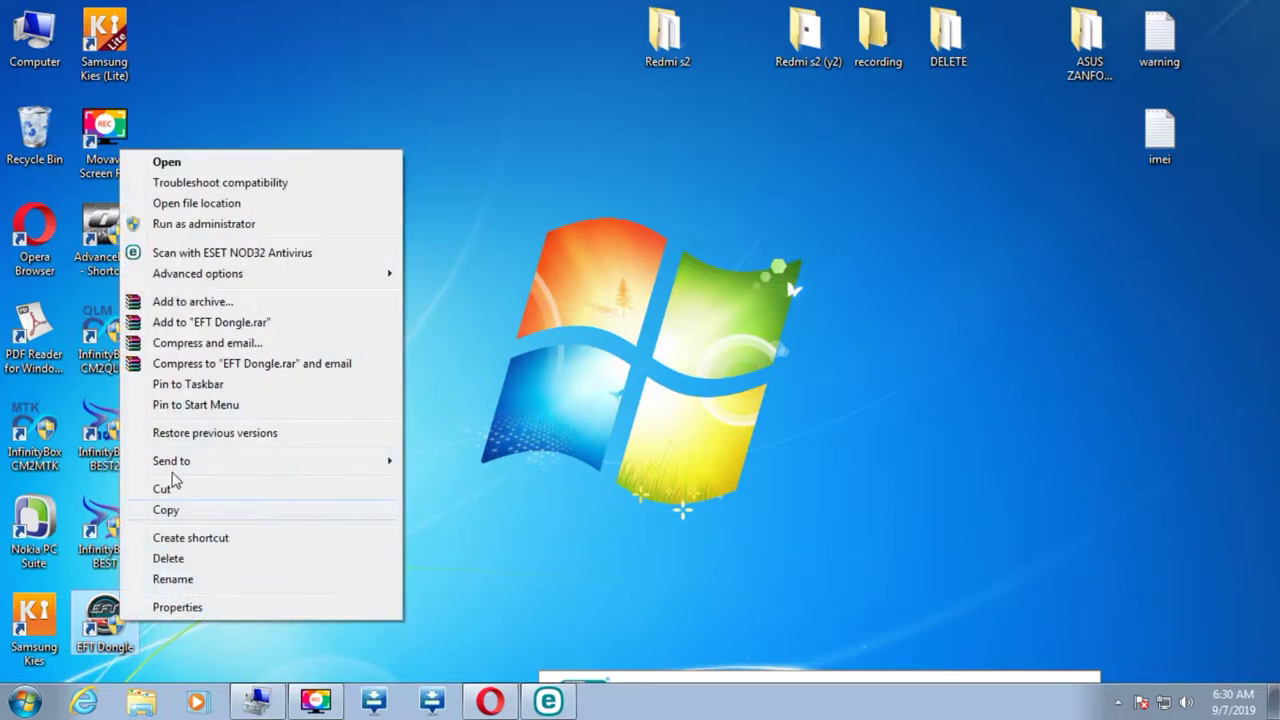
pyautogui.click(210, 225)
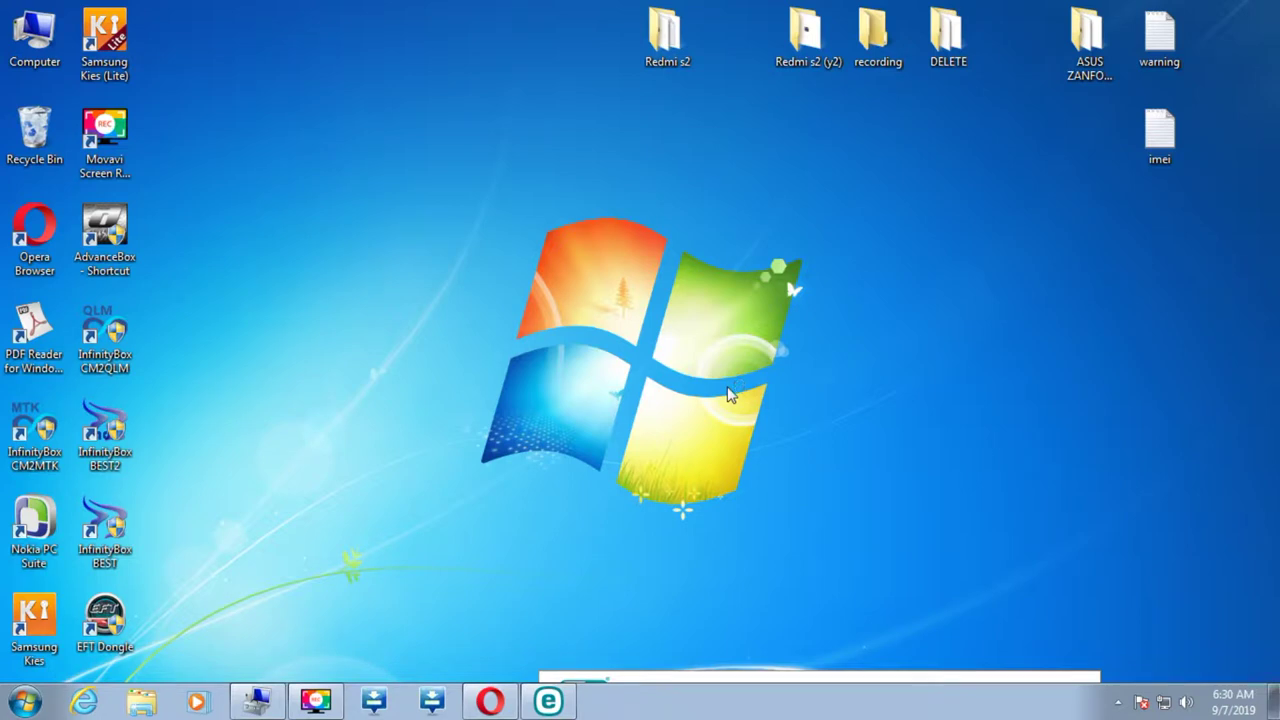
pyautogui.rightClick(462, 188)
pyautogui.click(505, 242)
pyautogui.rightClick(648, 178)
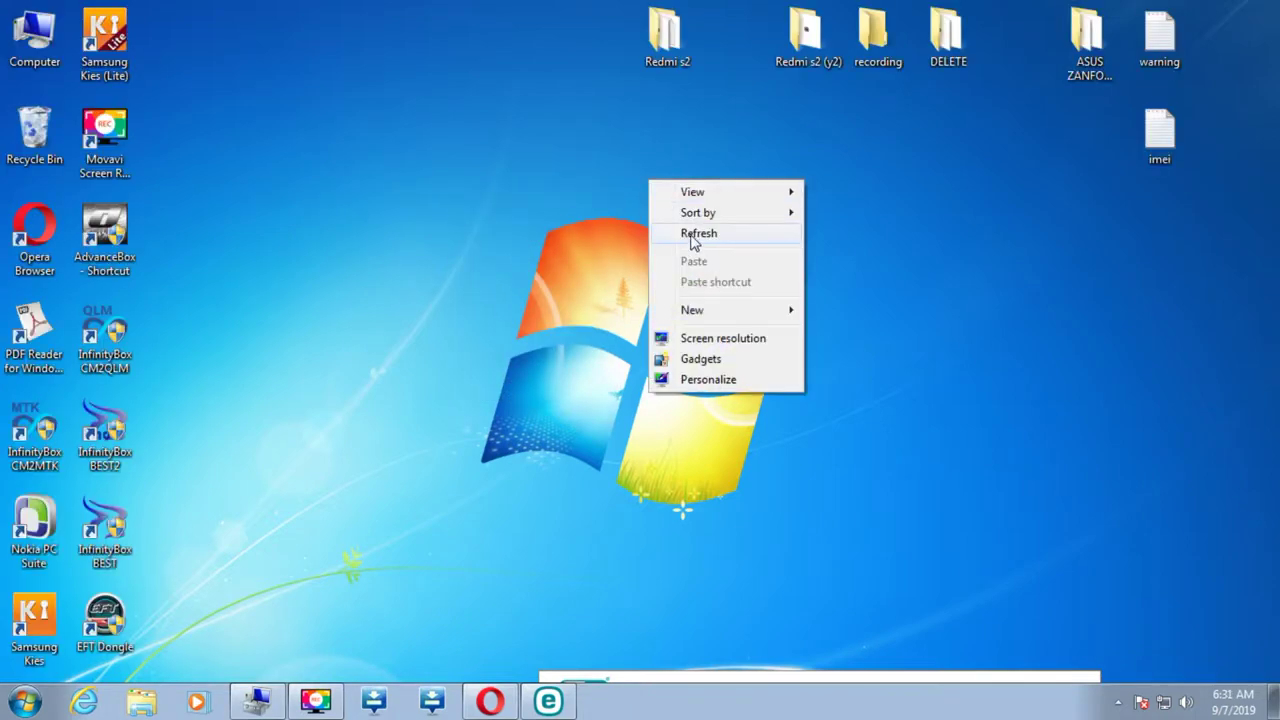
pyautogui.click(694, 241)
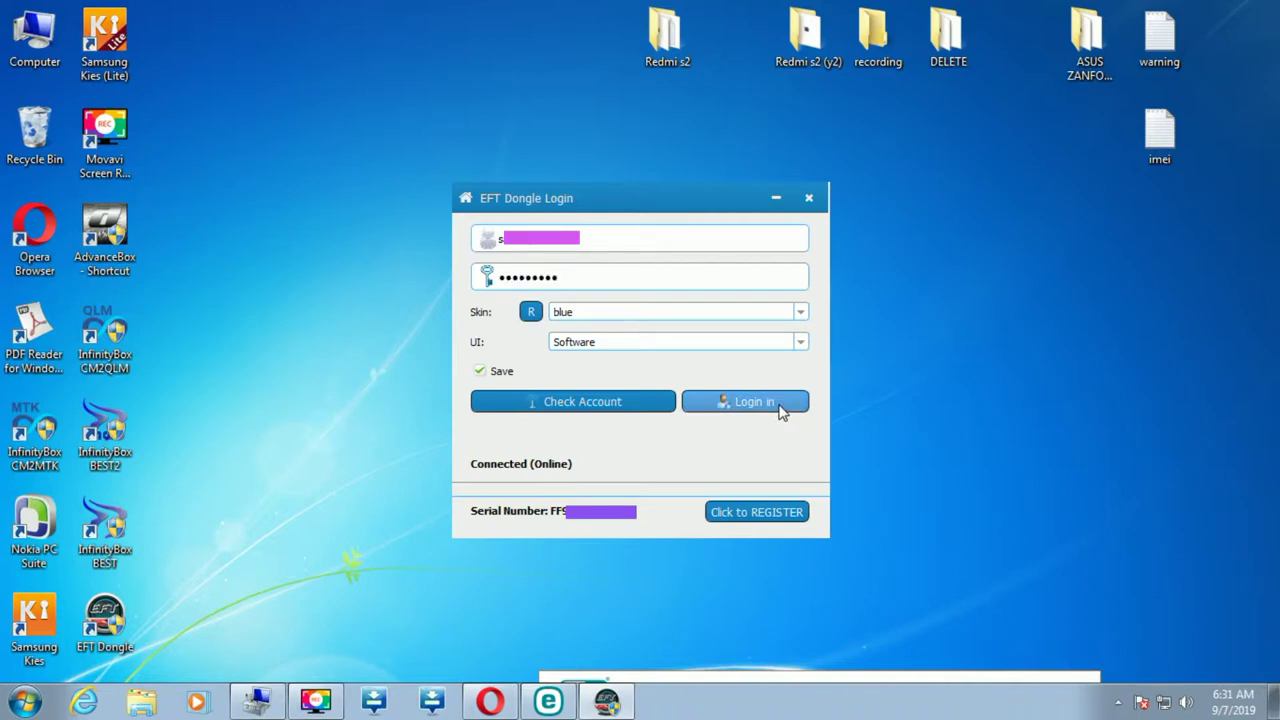
# Step: Log in to EFT Dongle with the saved account and show its settings
pyautogui.click(779, 407)
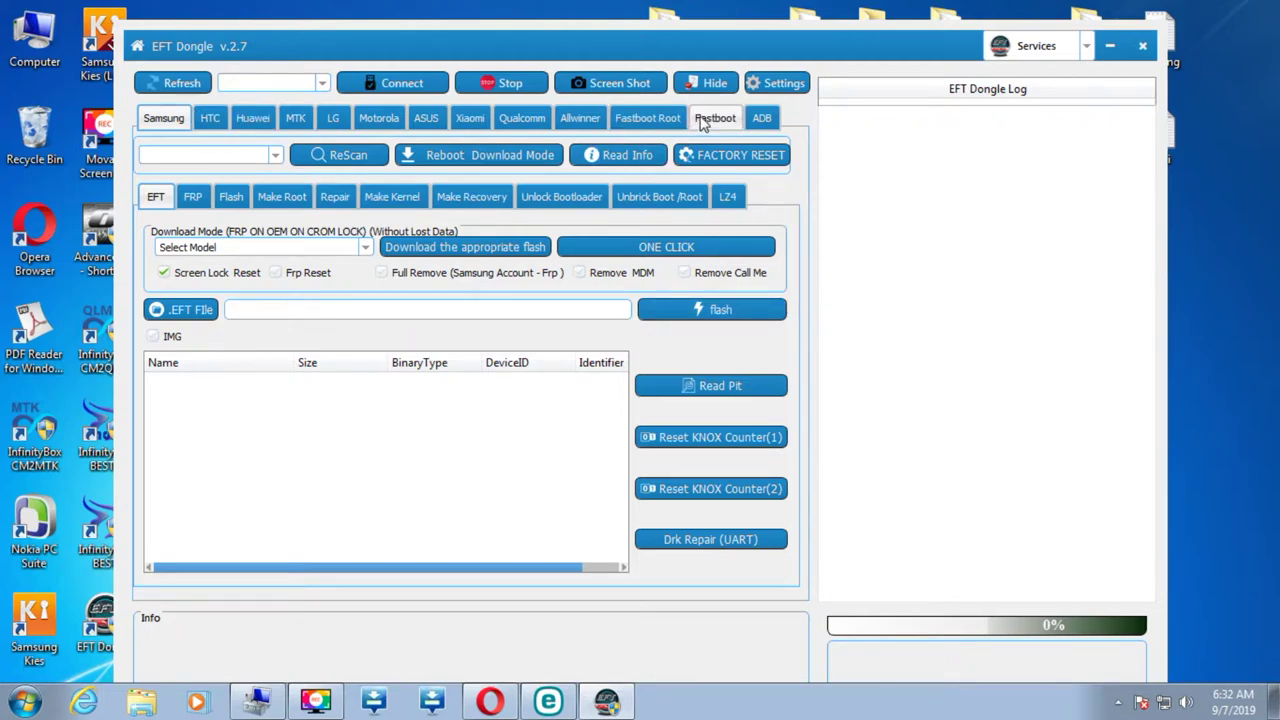
pyautogui.click(788, 85)
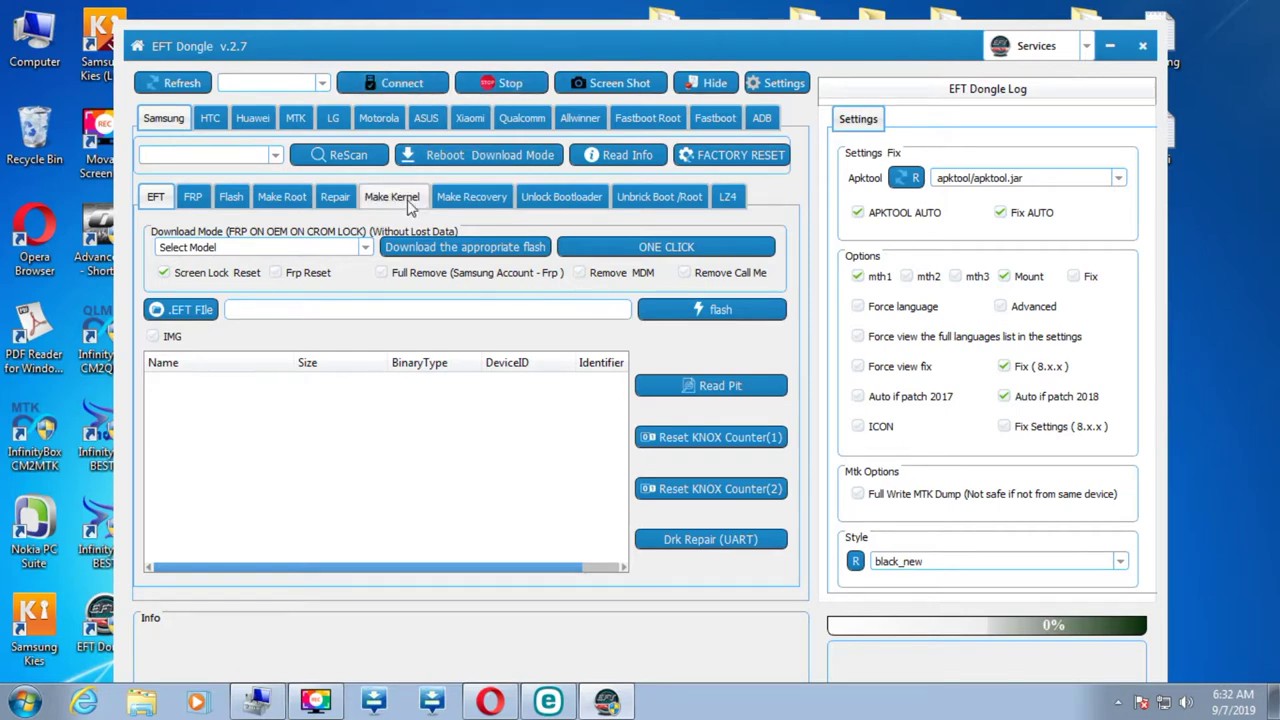
# Step: Examine the Samsung Repair, Qualcomm, Motorola, MTK, Huawei and HTC functions, plus the Samsung FRP and EFT functions
pyautogui.click(334, 198)
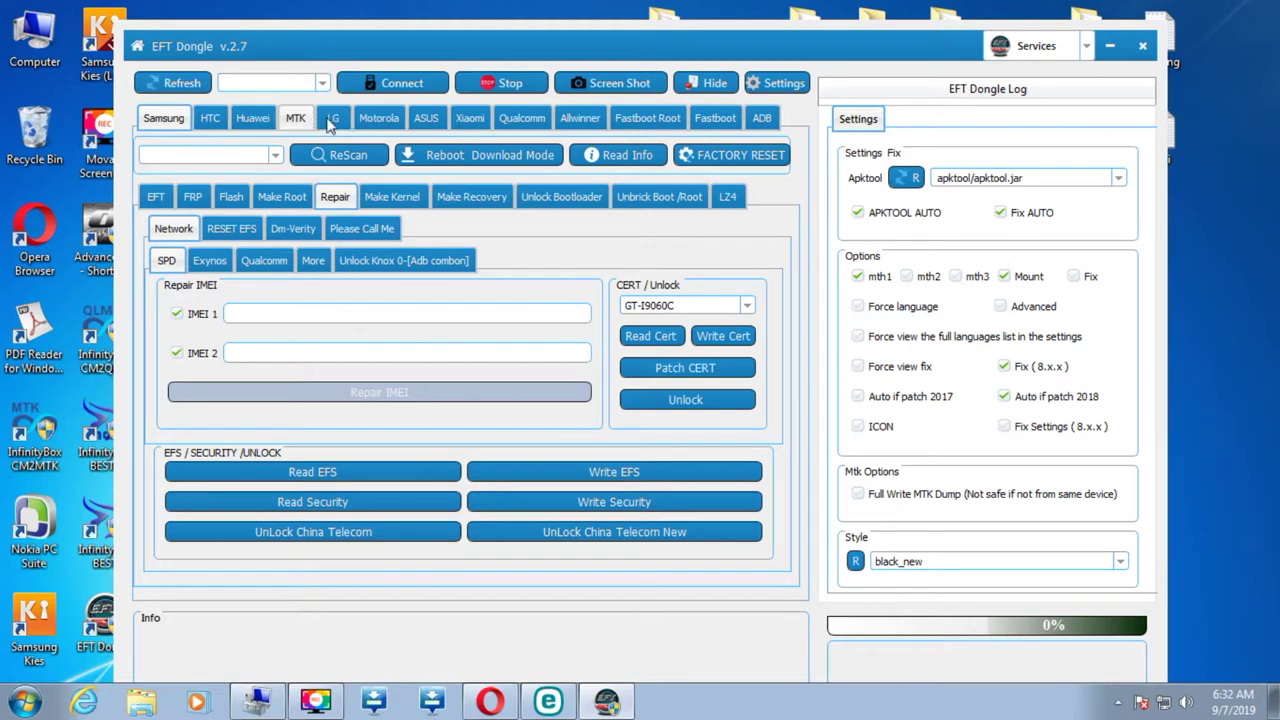
pyautogui.click(533, 125)
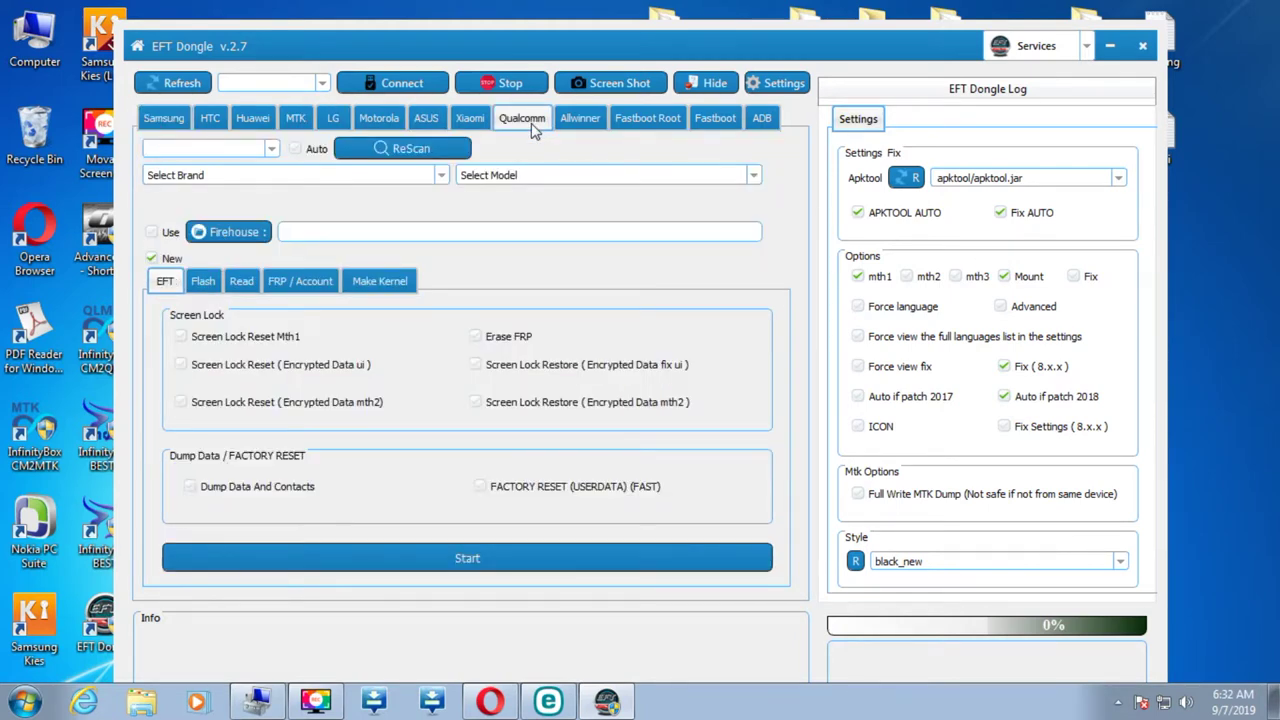
pyautogui.click(390, 125)
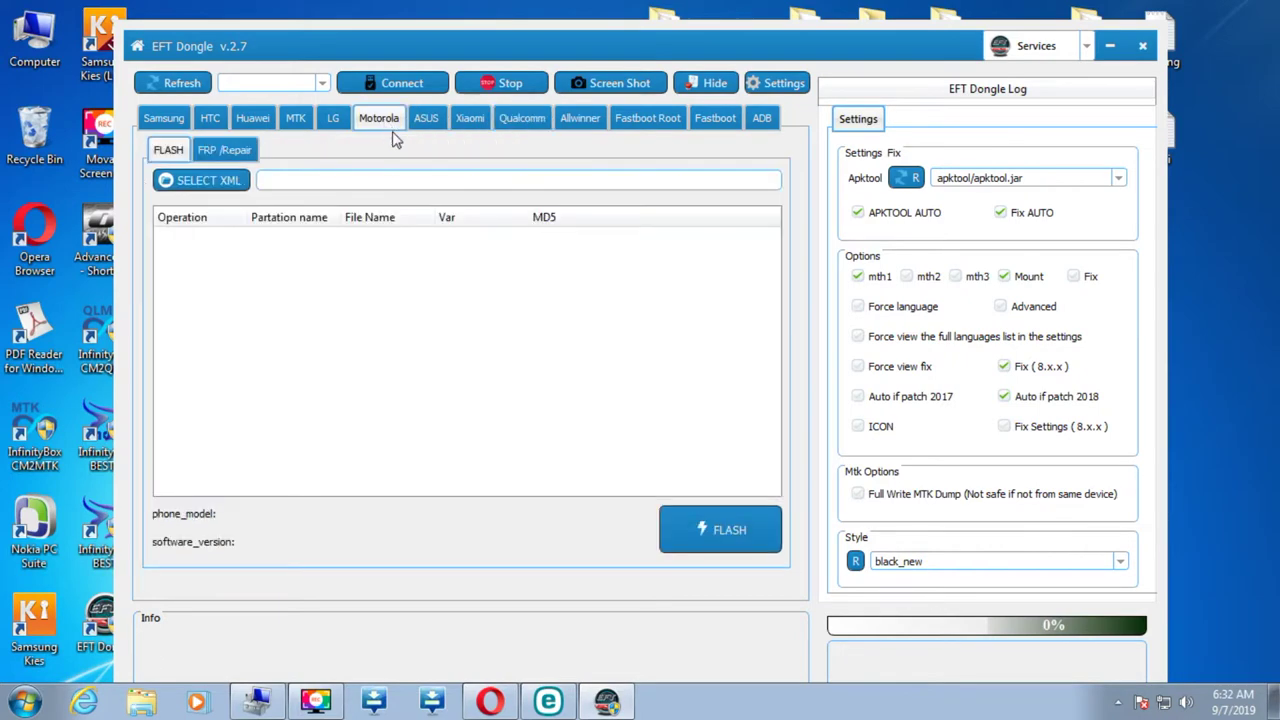
pyautogui.click(295, 125)
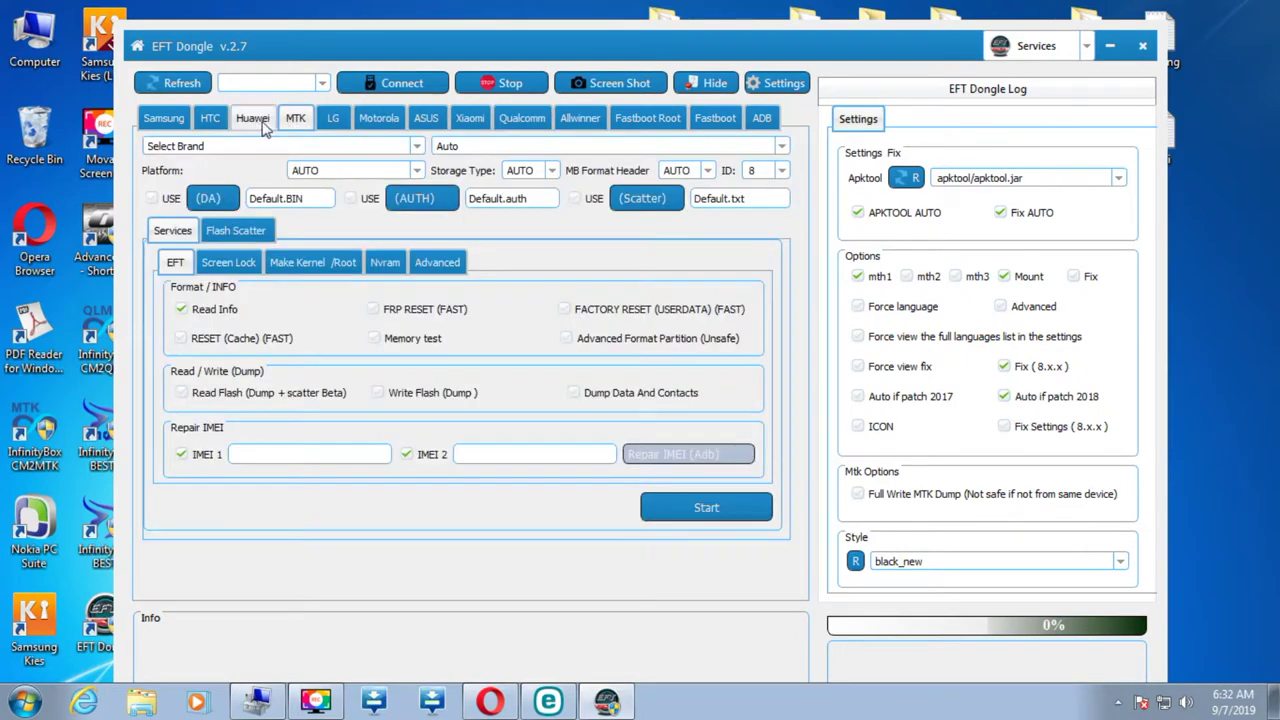
pyautogui.click(254, 126)
pyautogui.click(211, 127)
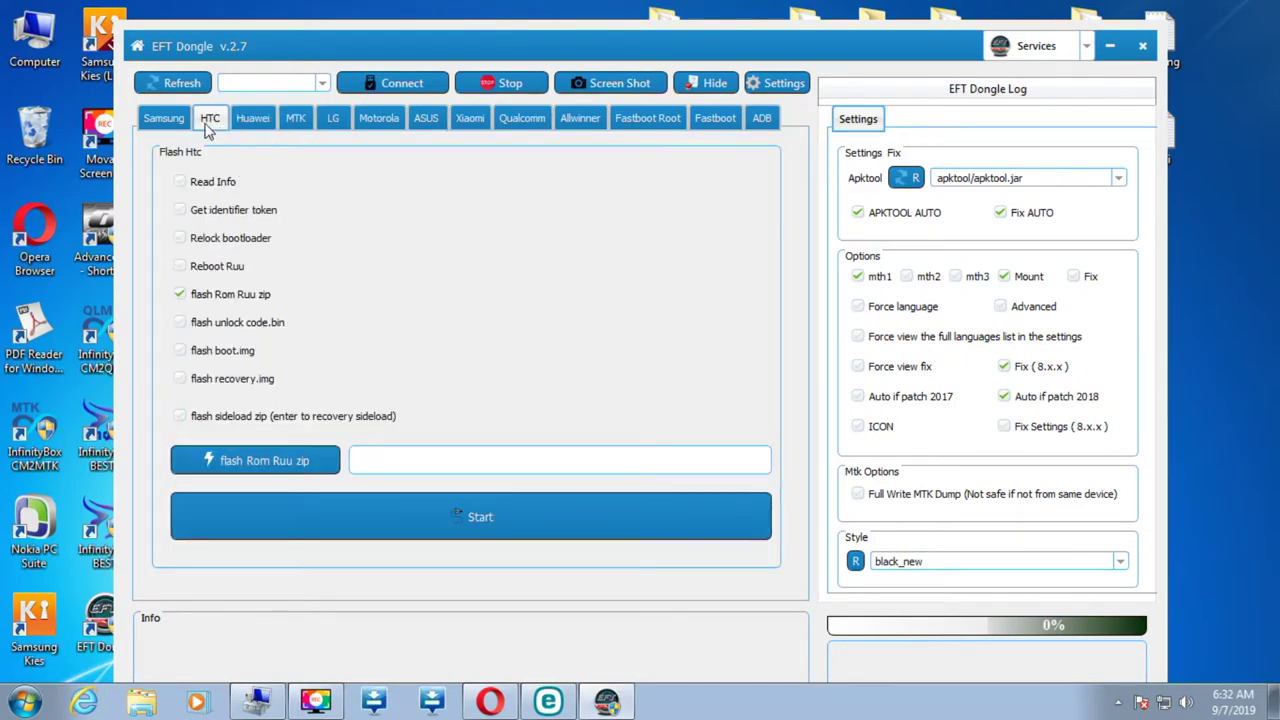
pyautogui.click(165, 119)
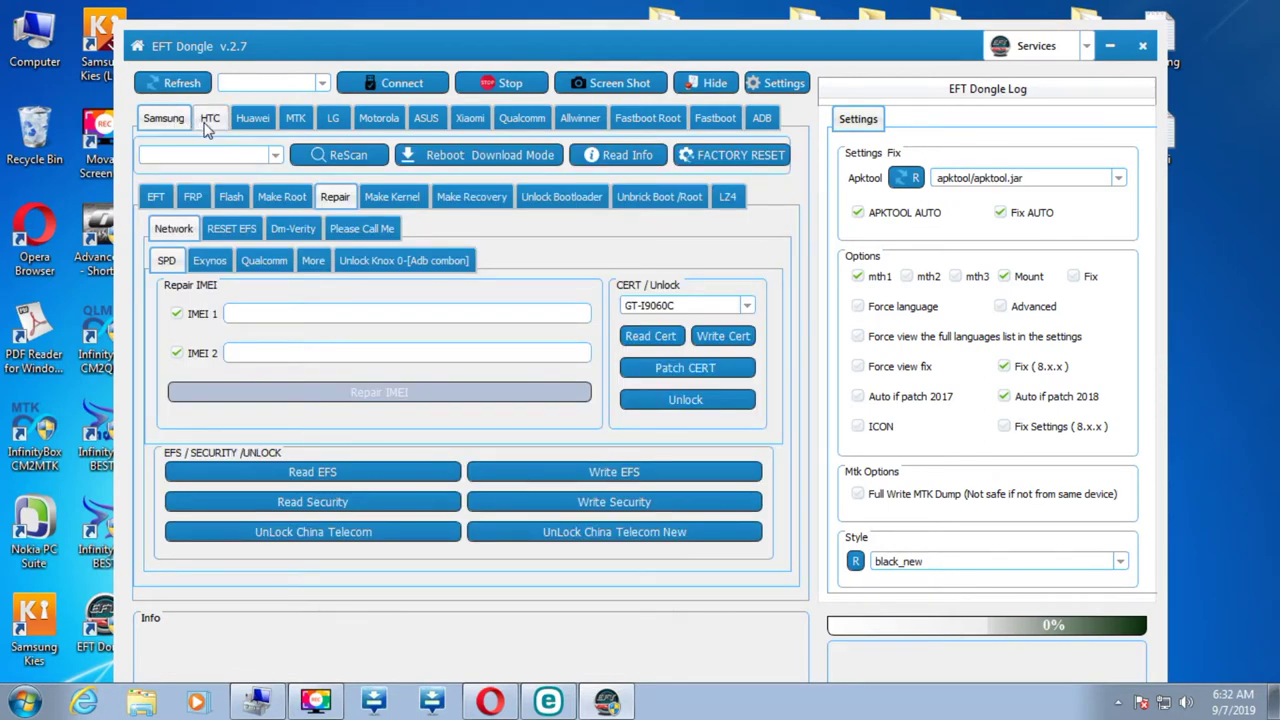
pyautogui.click(192, 198)
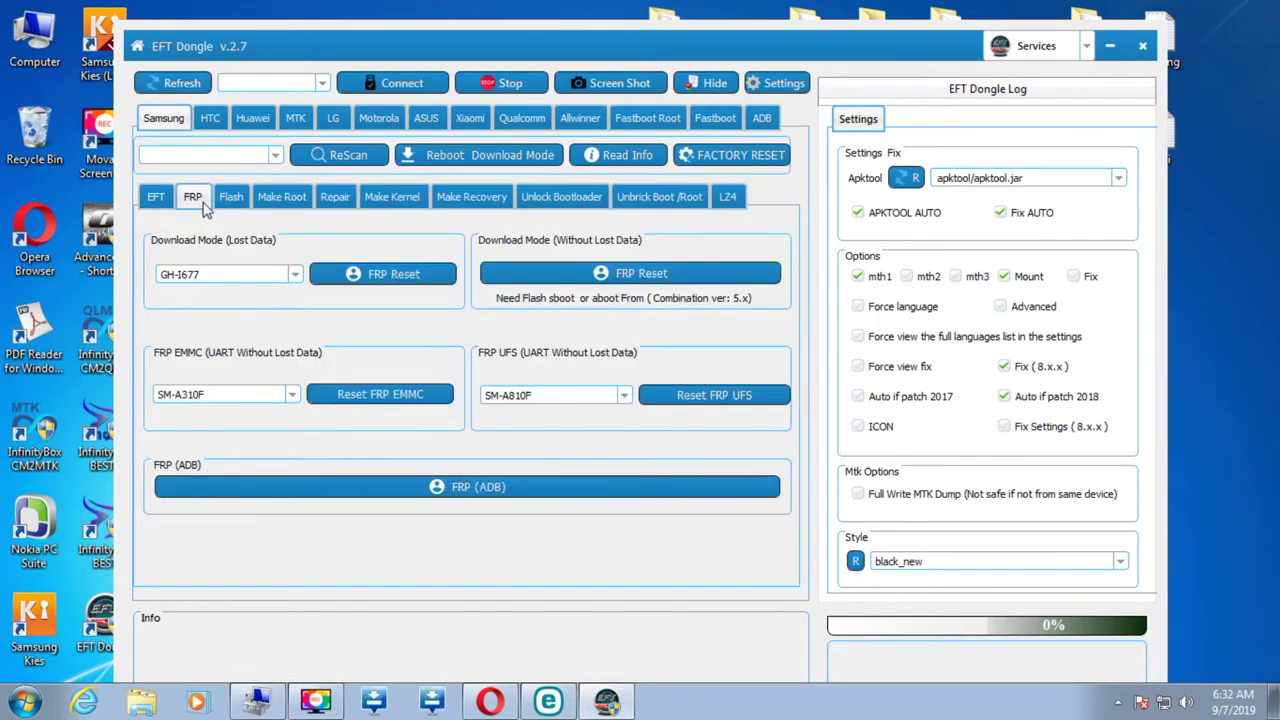
pyautogui.click(158, 197)
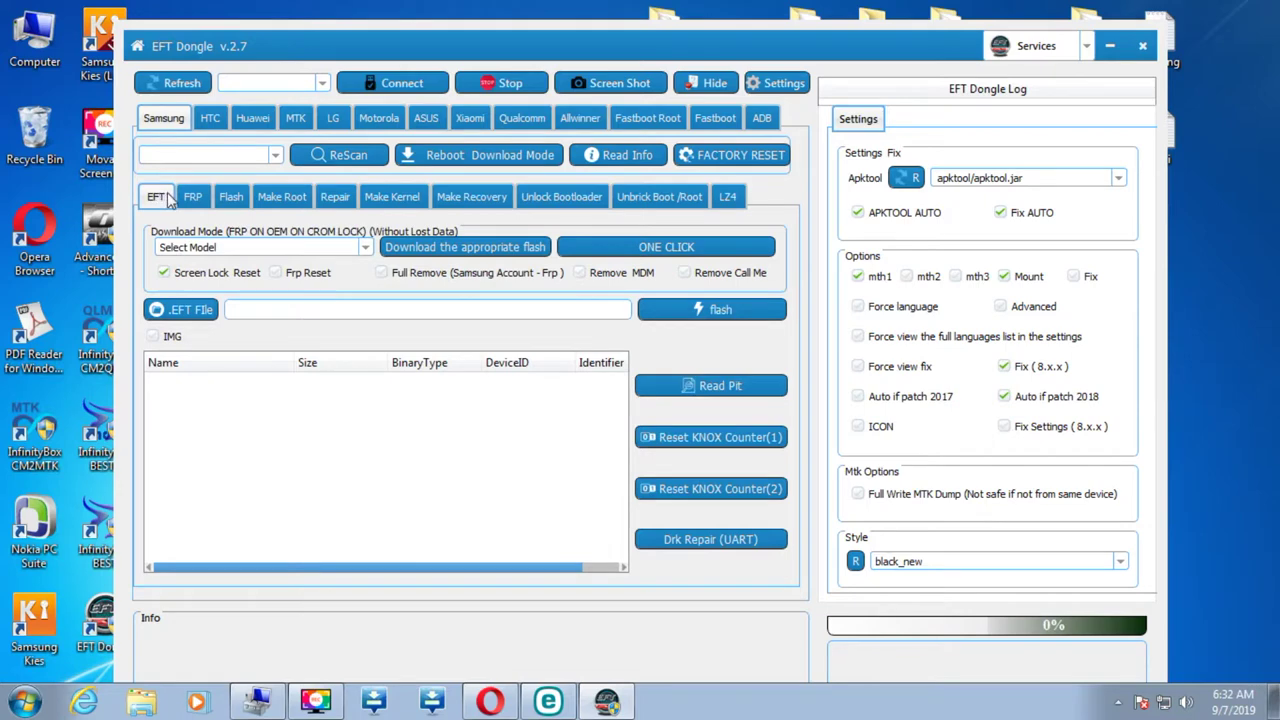
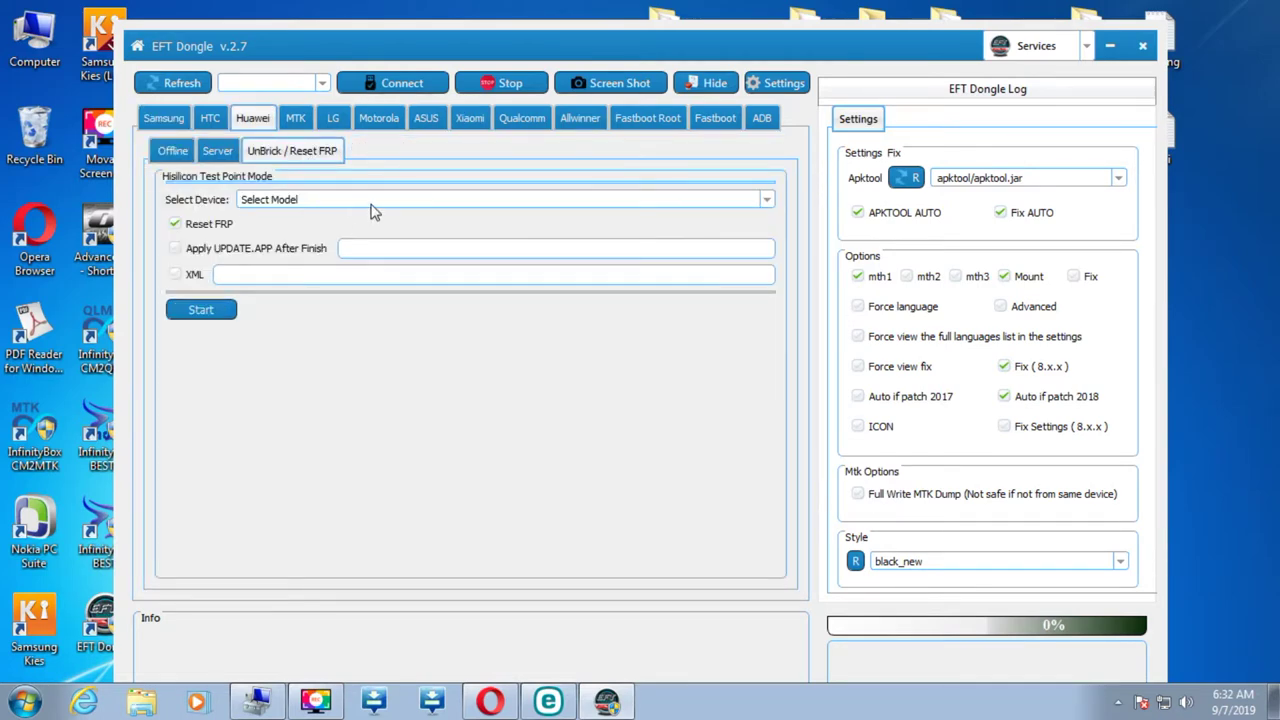
# Step: Review the device models offered for Huawei UnBrick / Reset FRP without choosing one
pyautogui.click(372, 206)
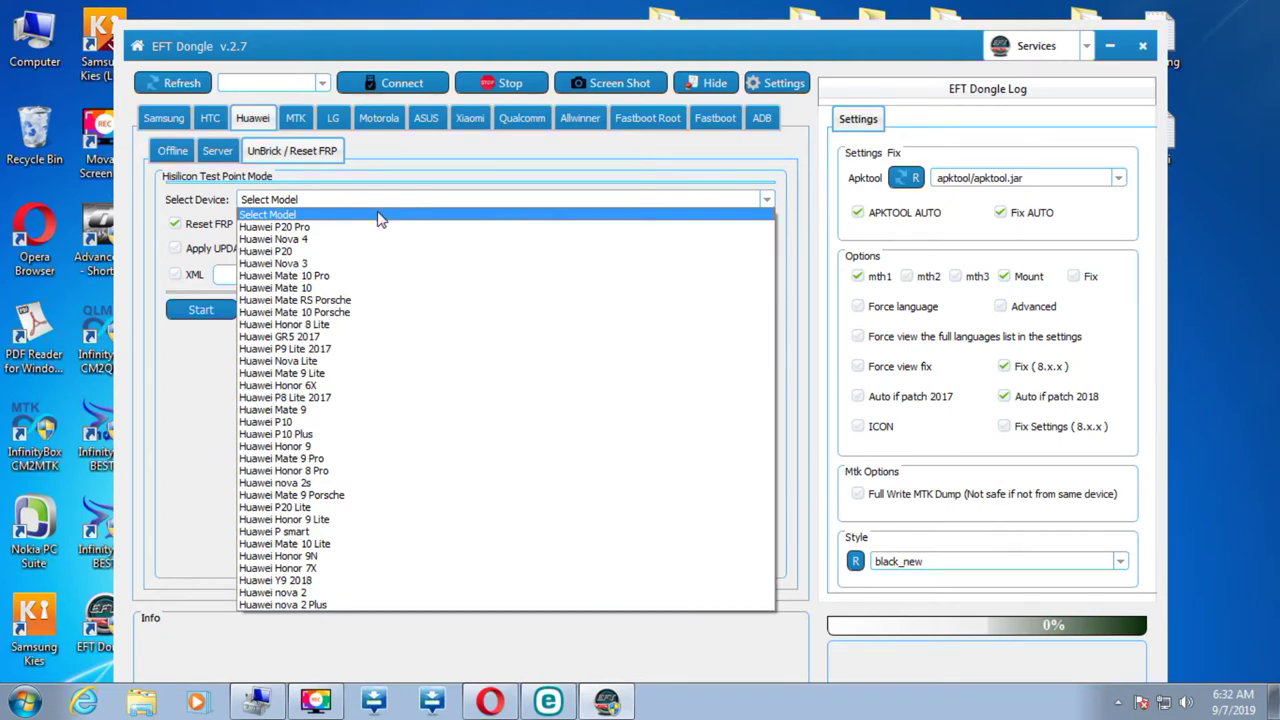
pyautogui.click(393, 645)
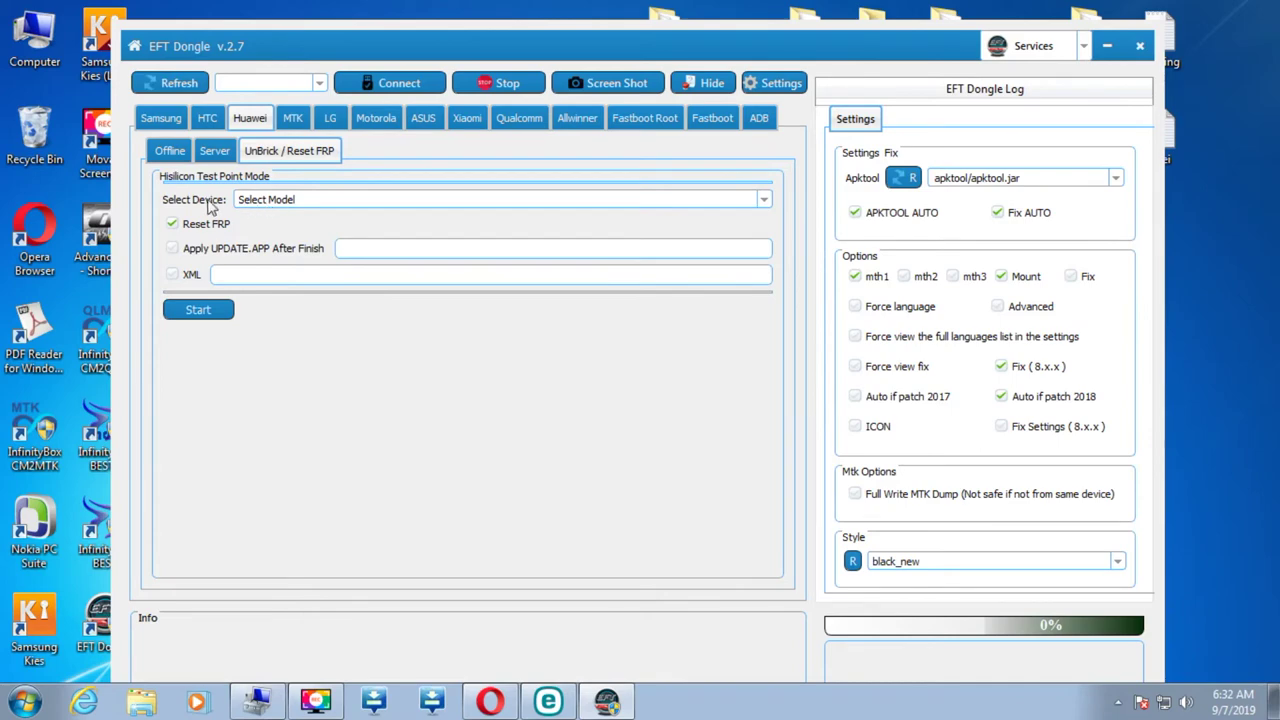
# Step: Examine the Fastboot Root and Fastboot functions, plus Qualcomm's FRP / Account, Read, Flash and Make Kernel functions
pyautogui.click(667, 126)
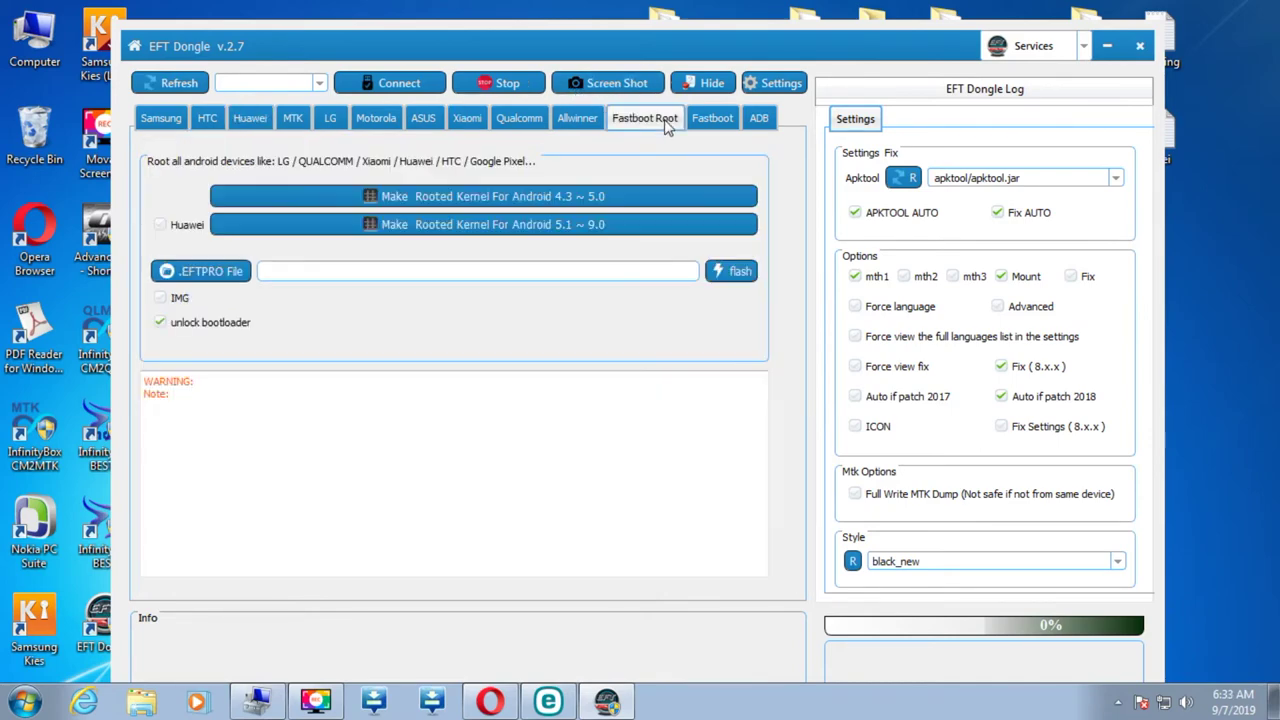
pyautogui.click(703, 130)
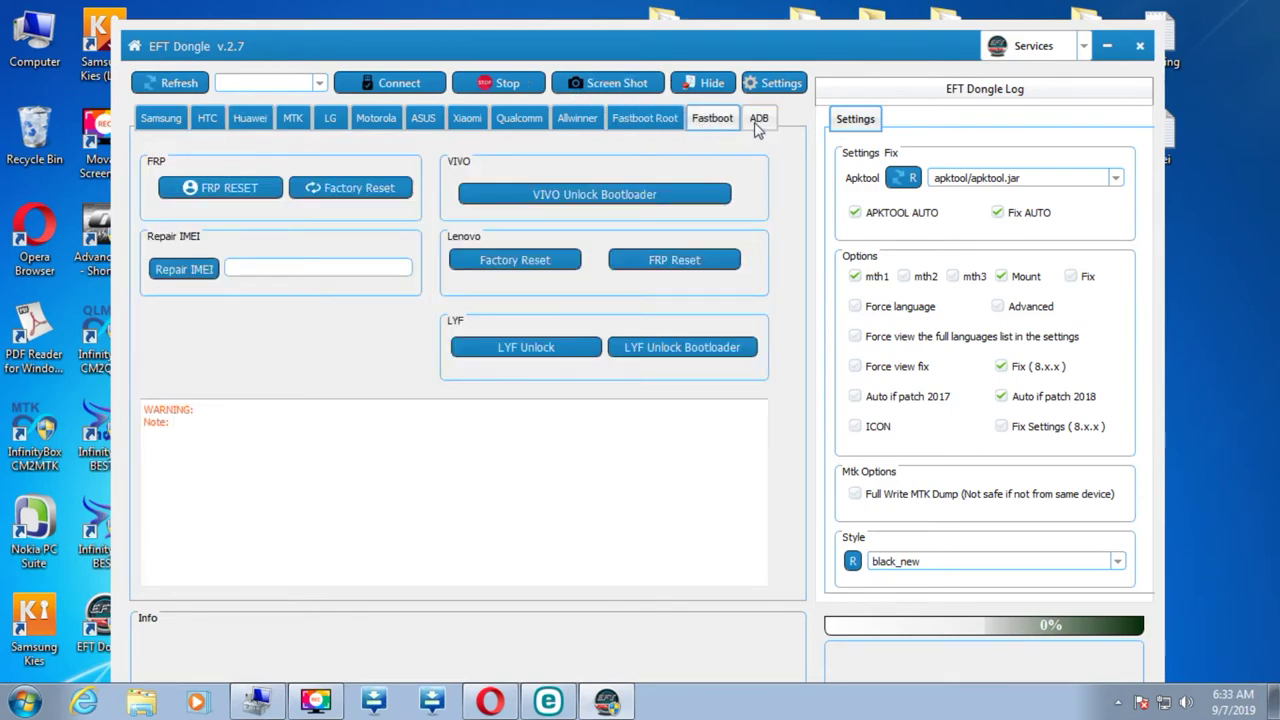
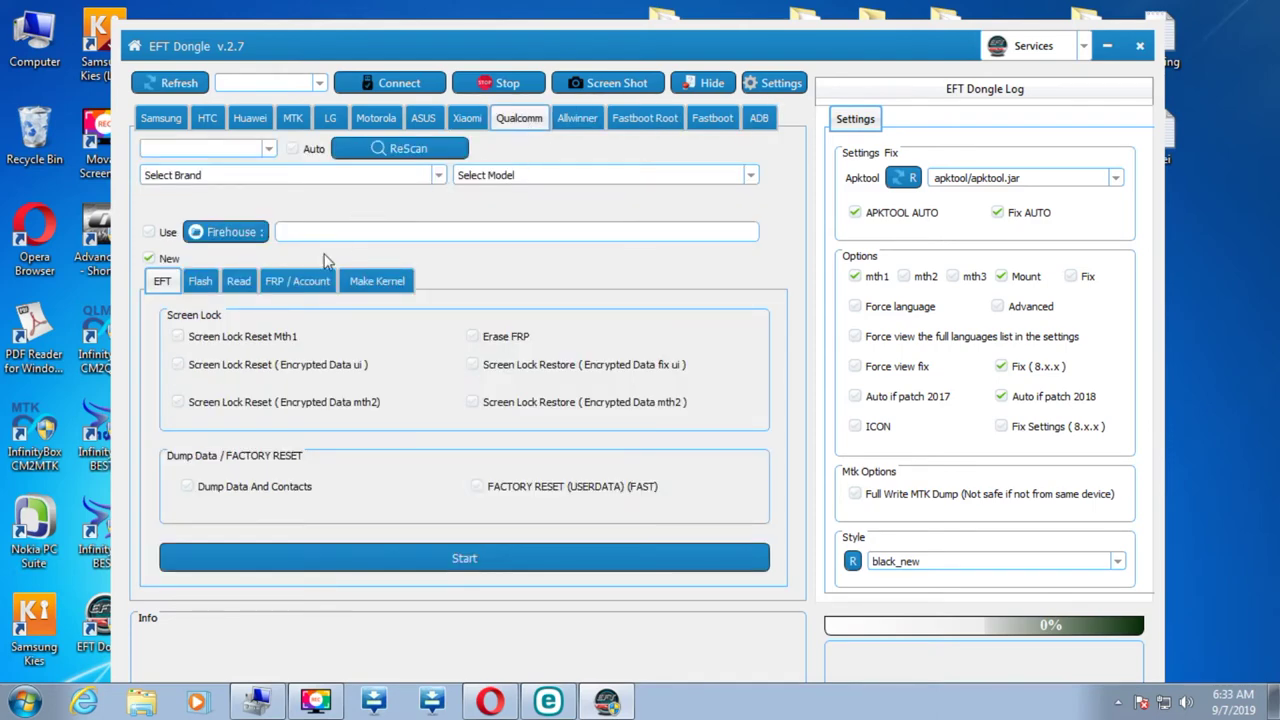
pyautogui.click(301, 287)
pyautogui.click(241, 286)
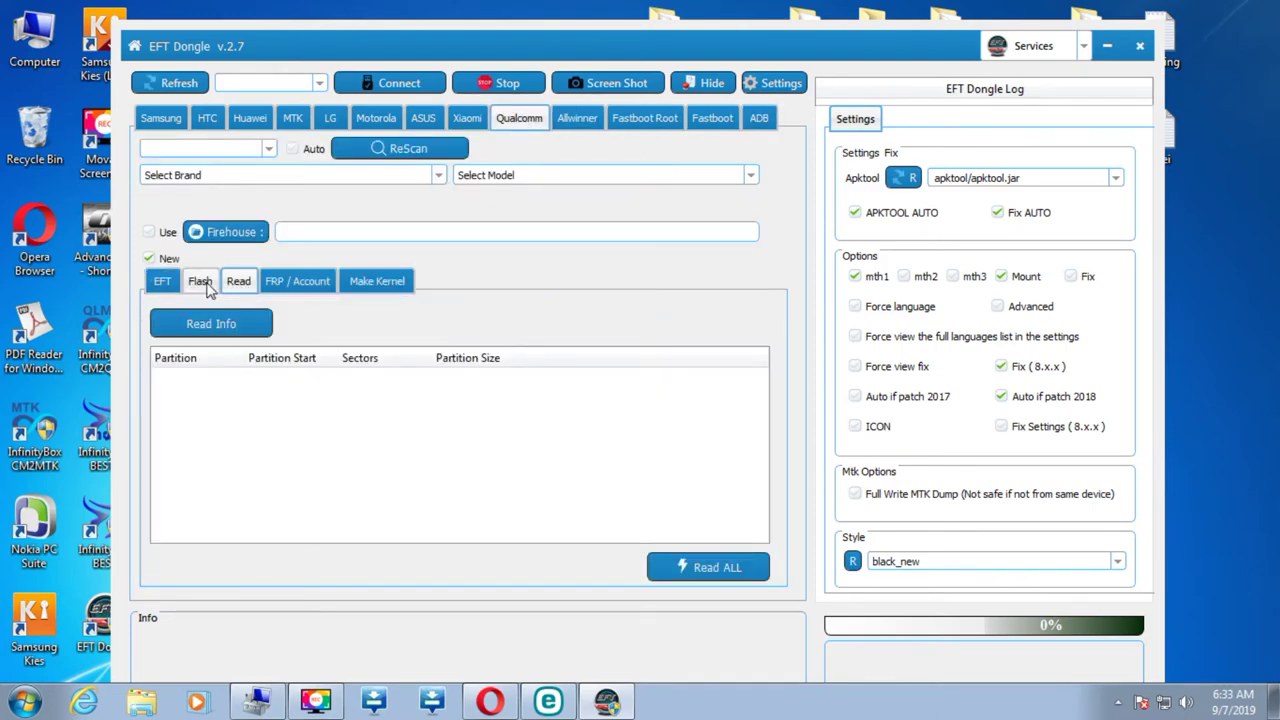
pyautogui.click(200, 284)
pyautogui.click(372, 287)
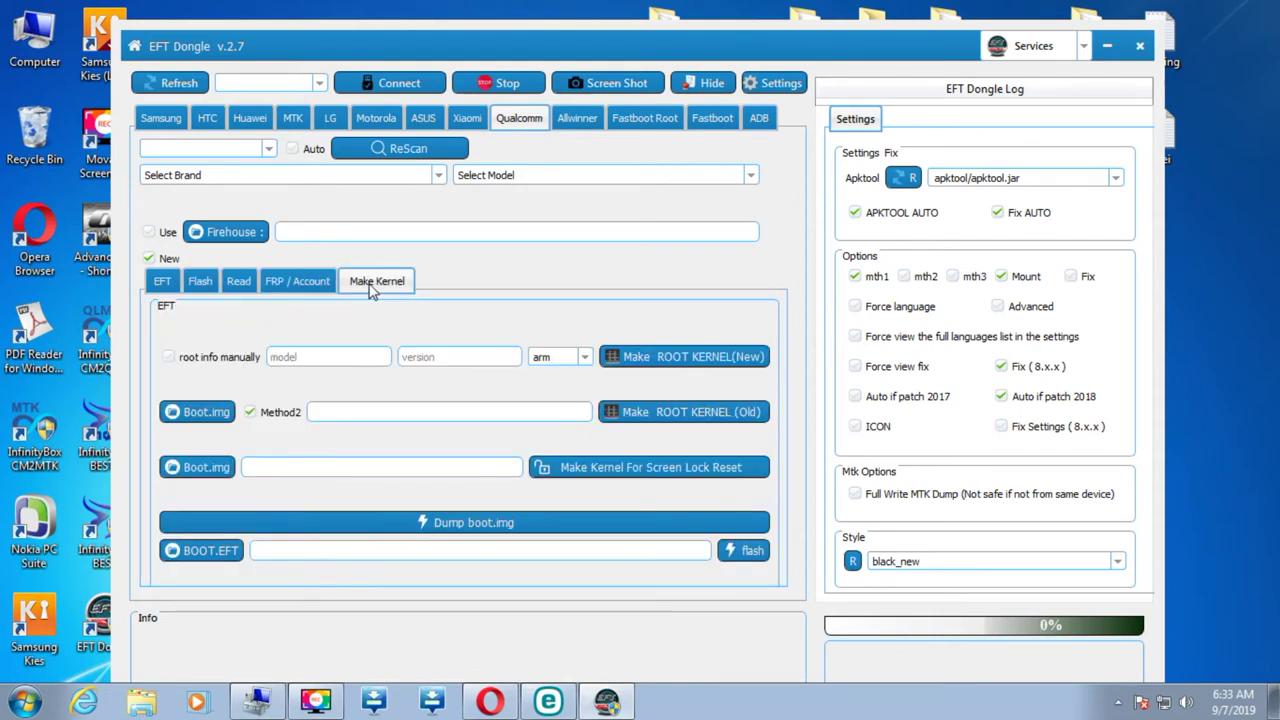
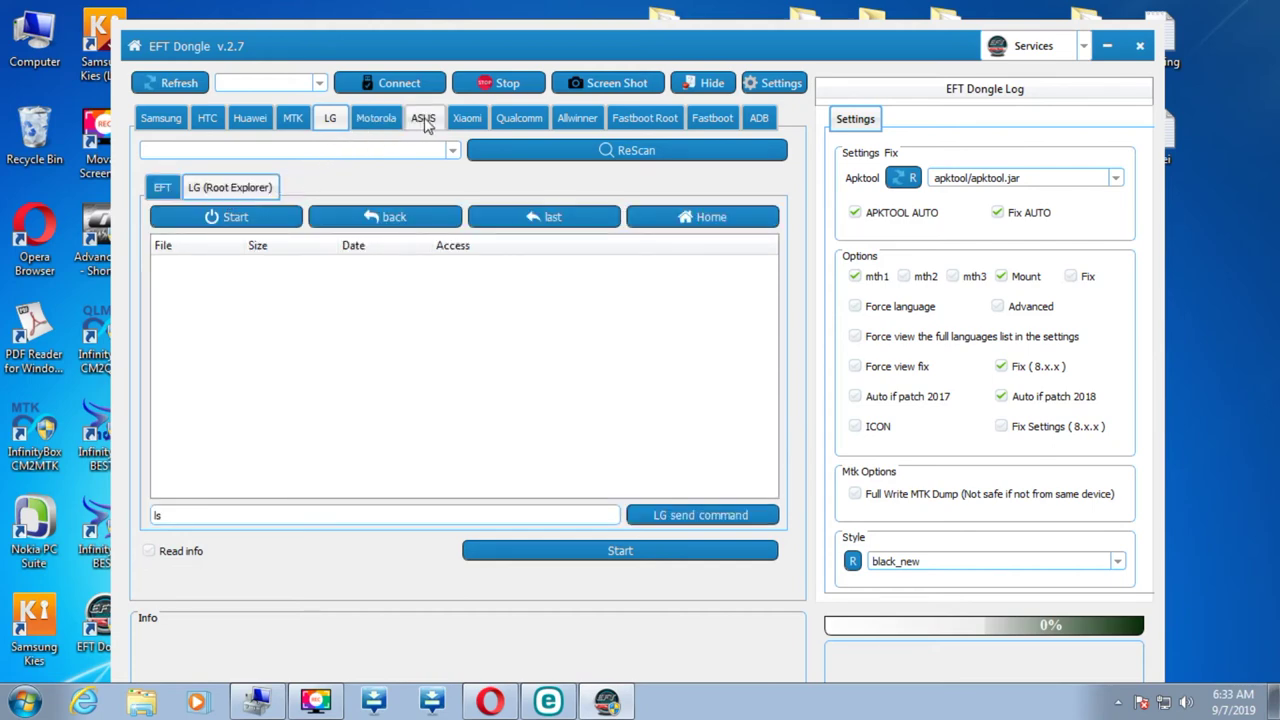
# Step: Review the ASUS raw-file flashing and the Motorola Flash and FRP /Repair functions, and minimize the EFT Dongle window
pyautogui.click(424, 124)
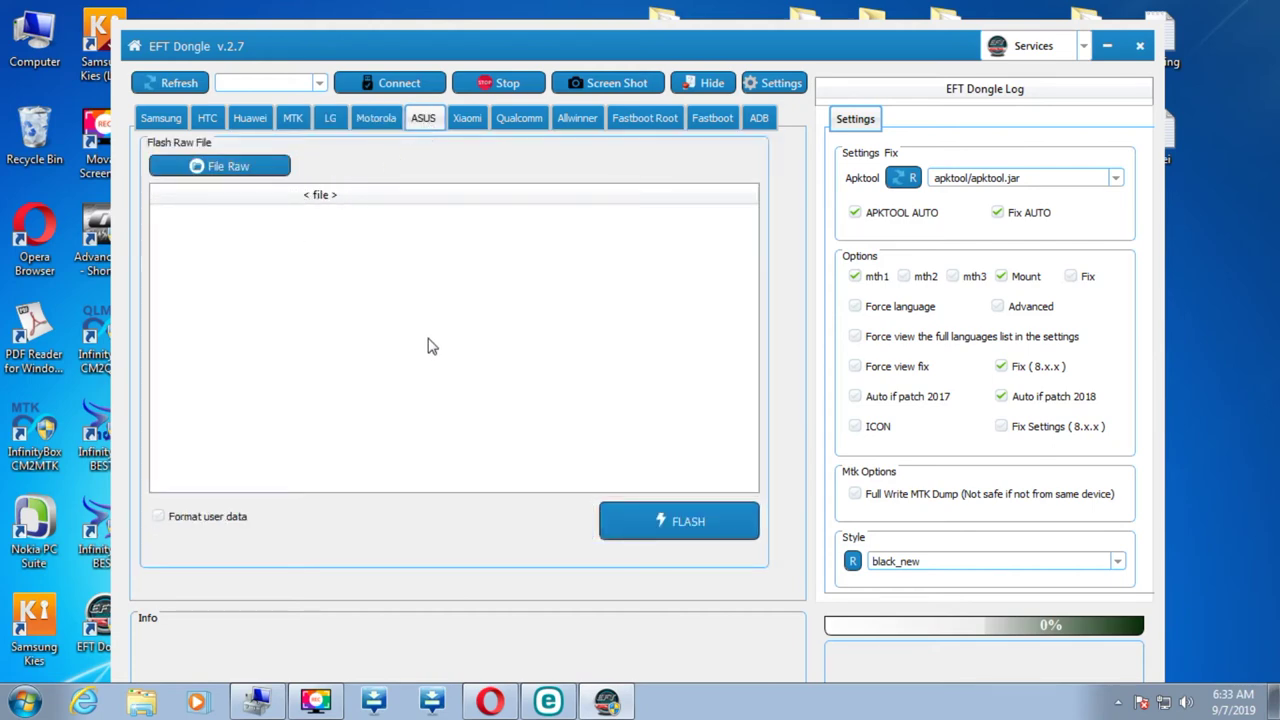
pyautogui.click(377, 118)
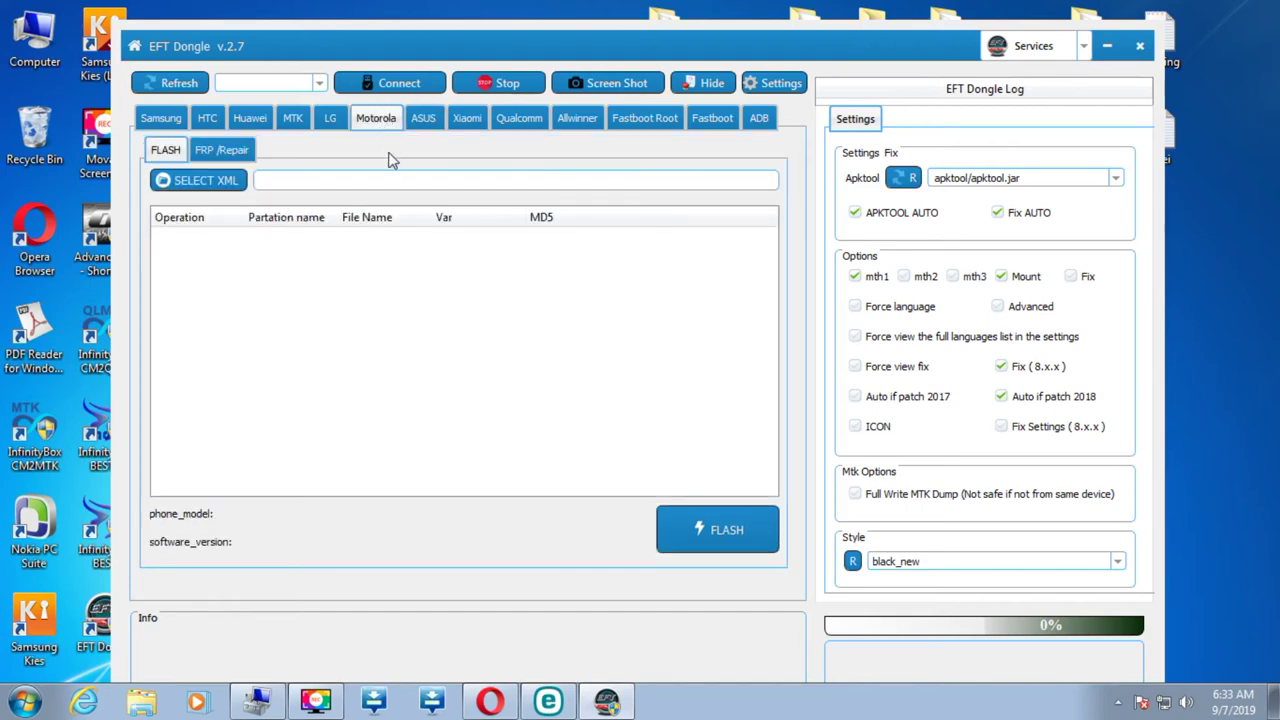
pyautogui.click(215, 151)
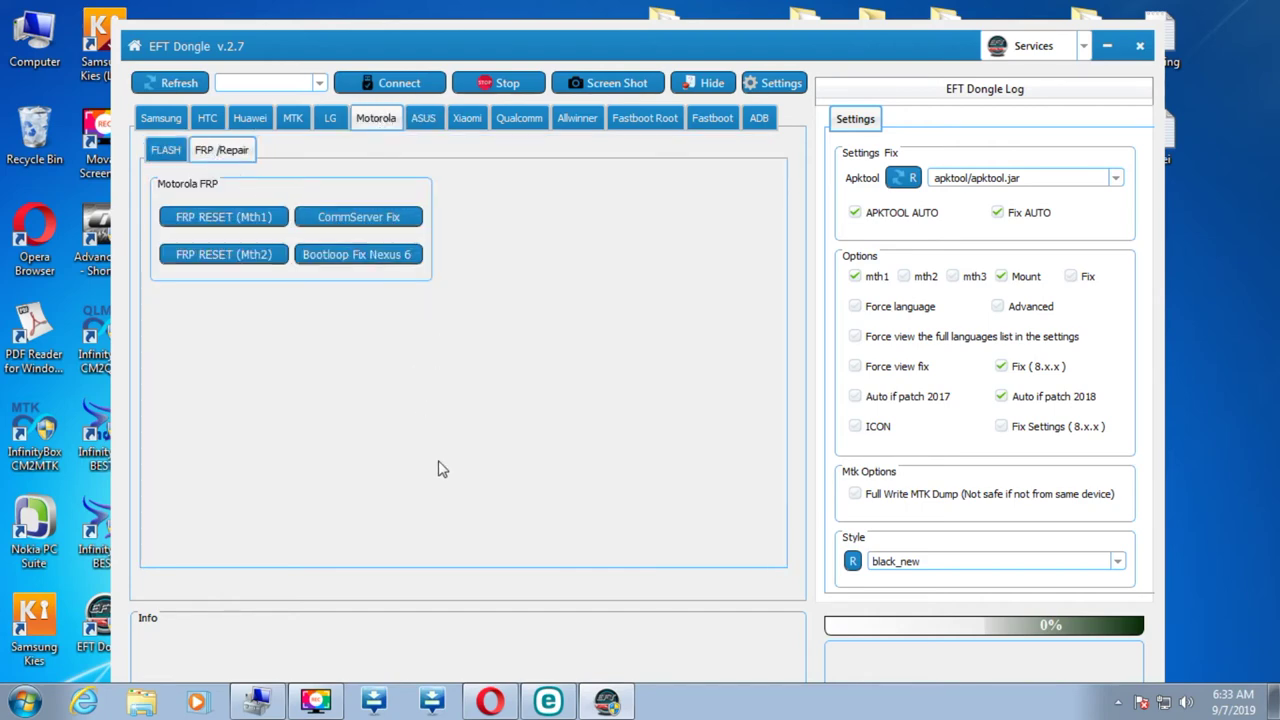
pyautogui.moveTo(565, 698)
pyautogui.click(1108, 50)
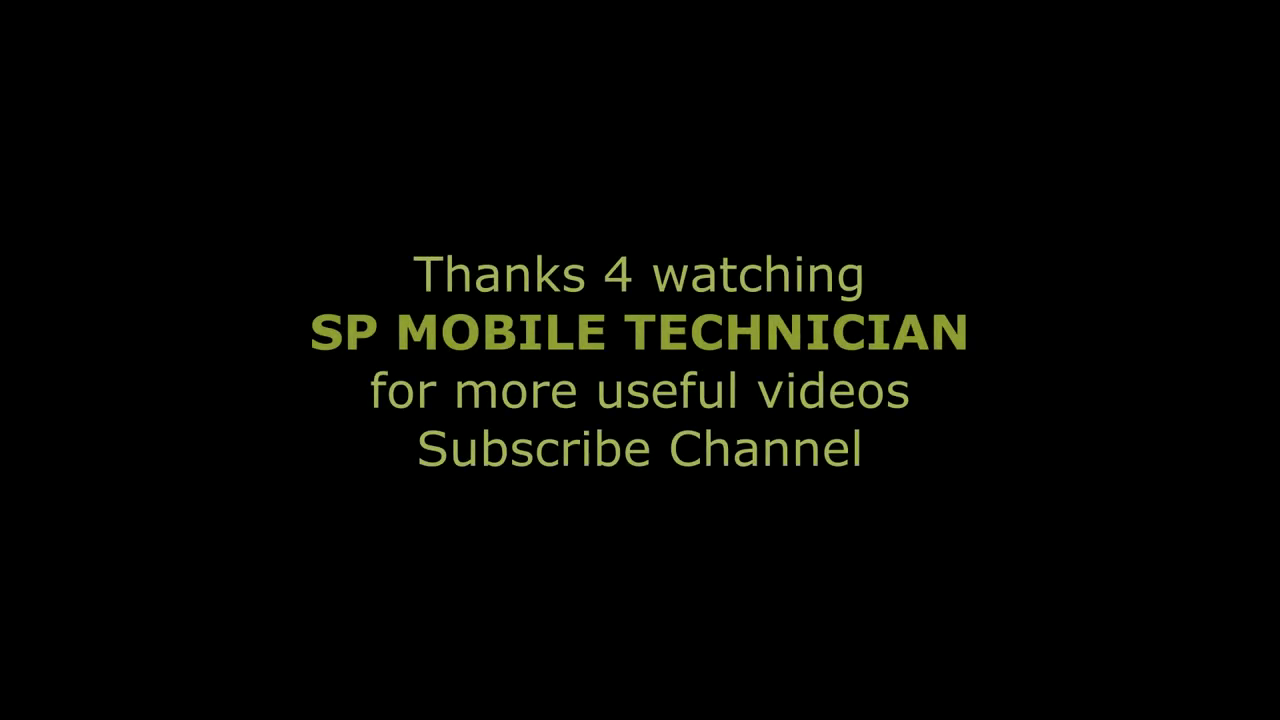